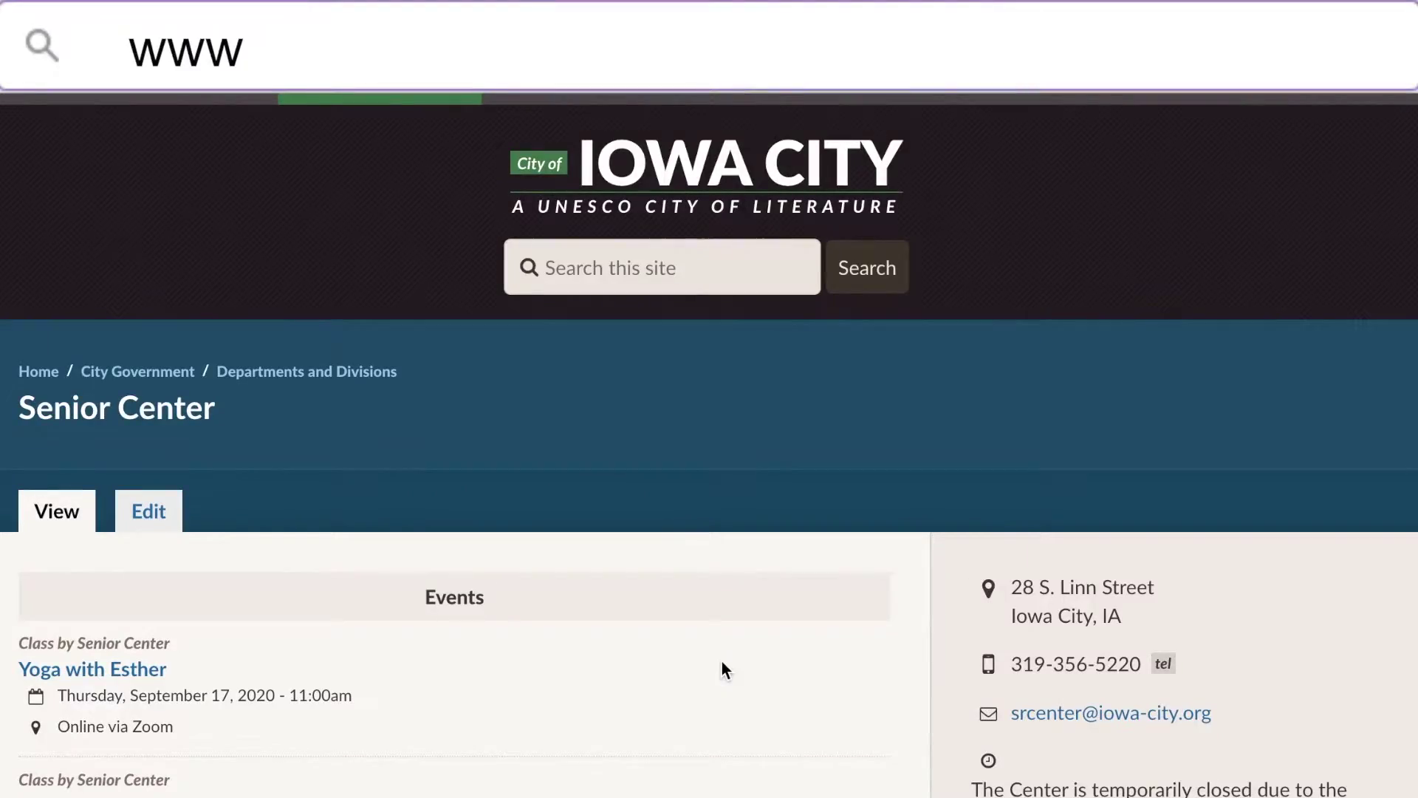
text(org/senior)
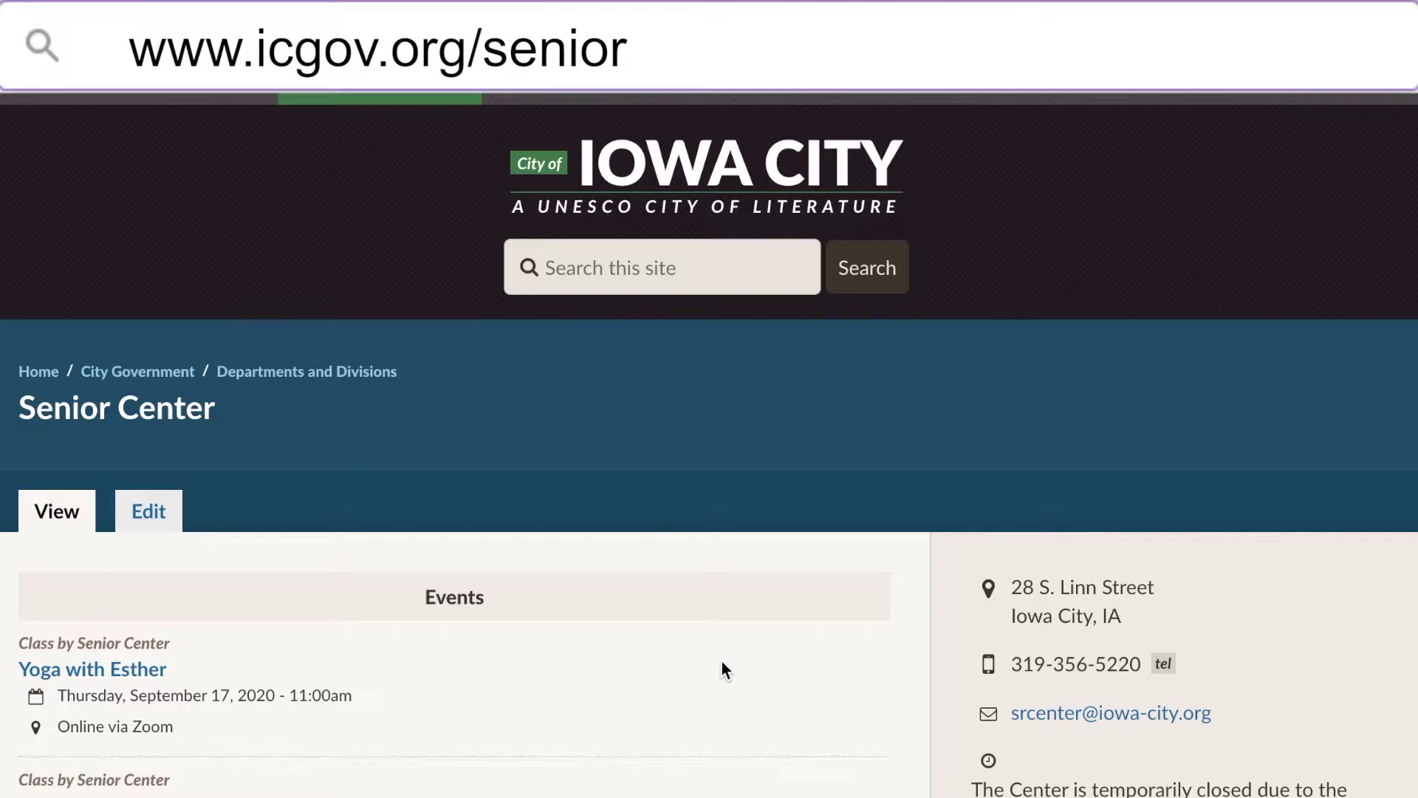
scroll(687, 488, down, 8)
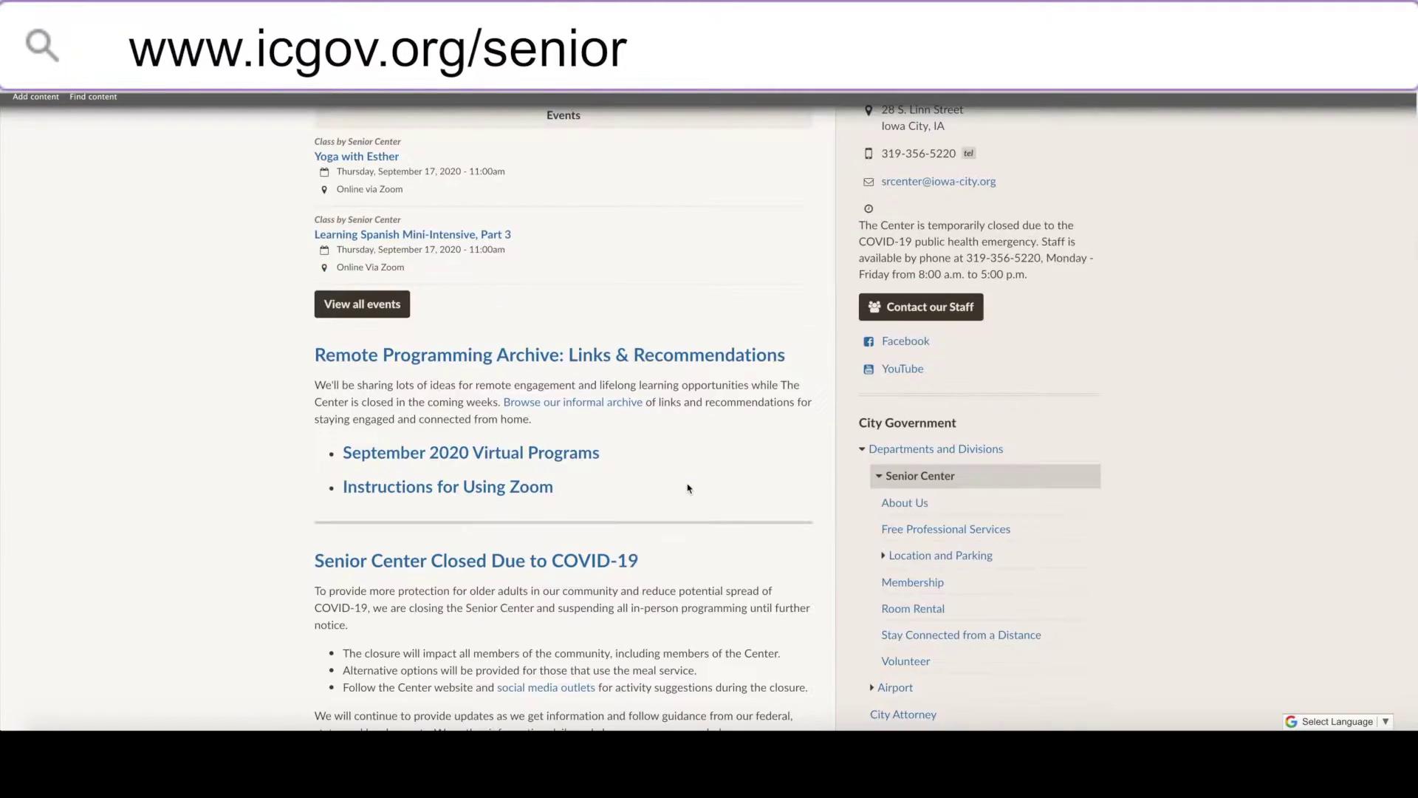
scroll(686, 490, down, 2)
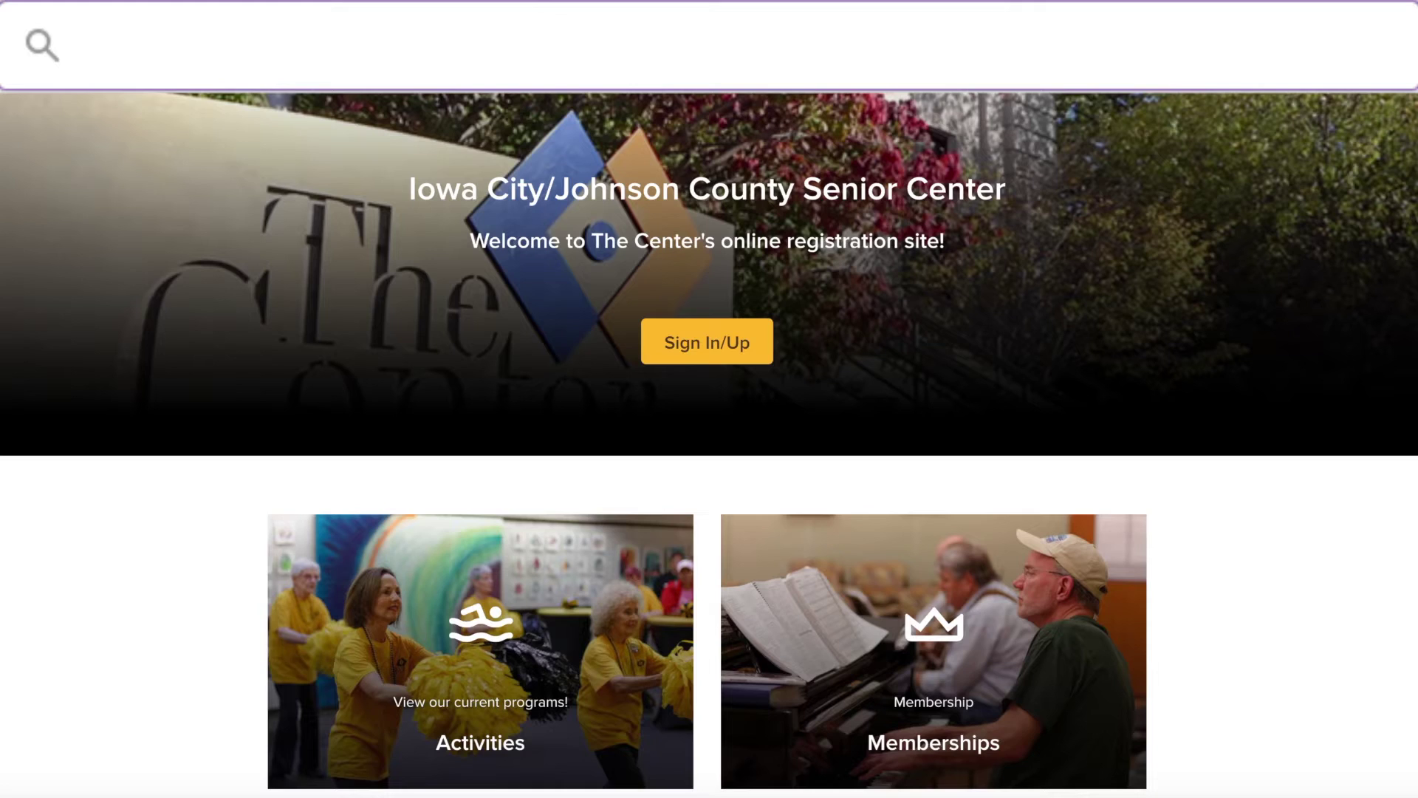
text(www.icgov.or)
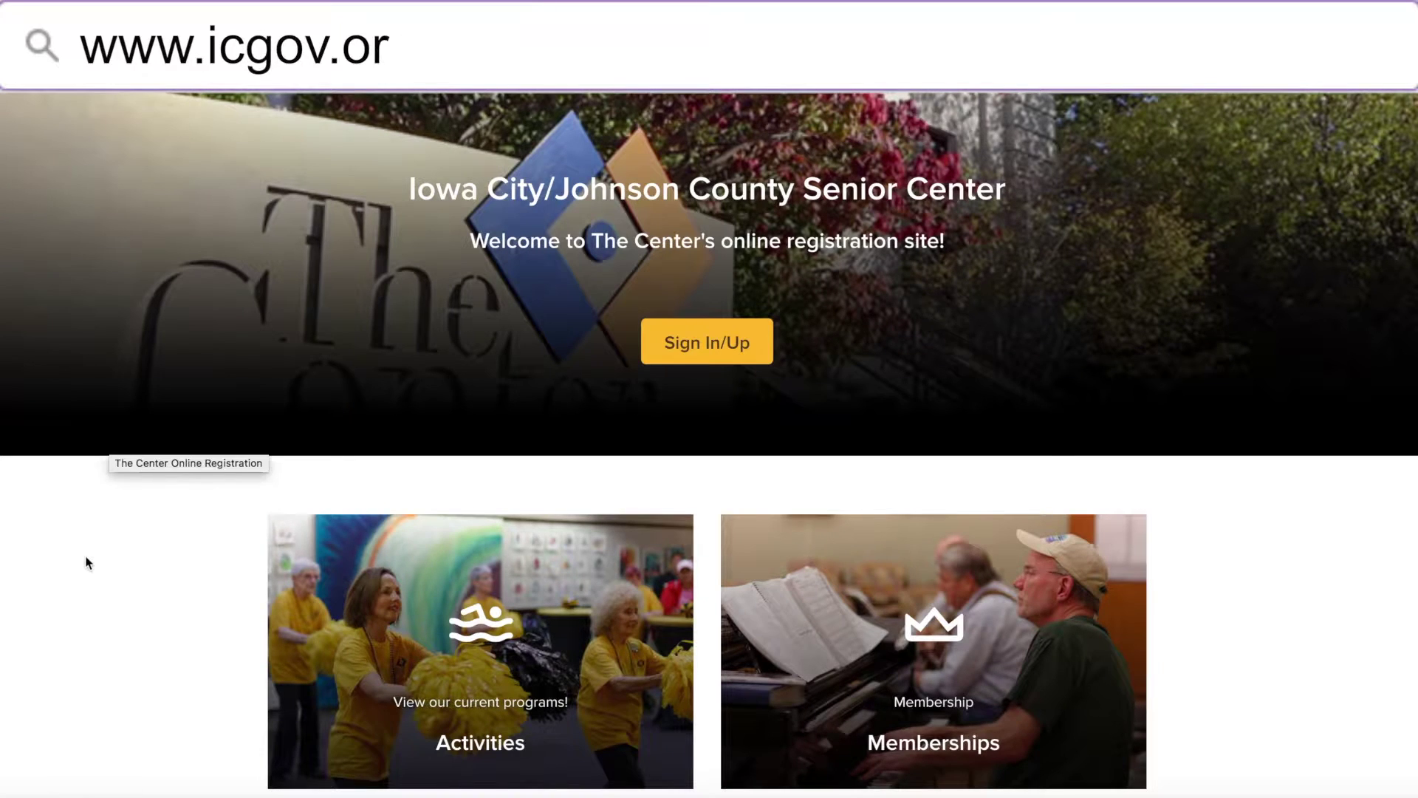
text(g/senior/registra)
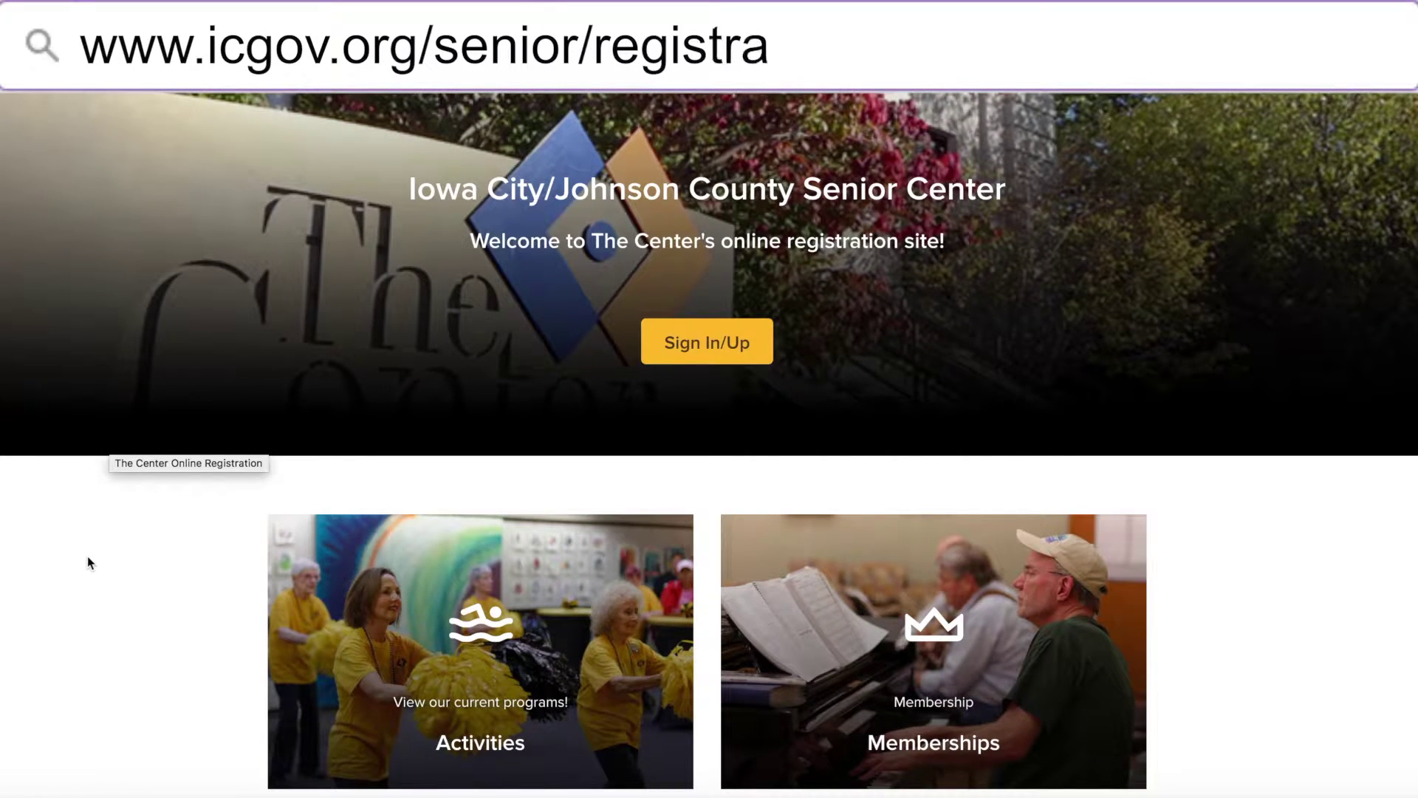
text(tion)
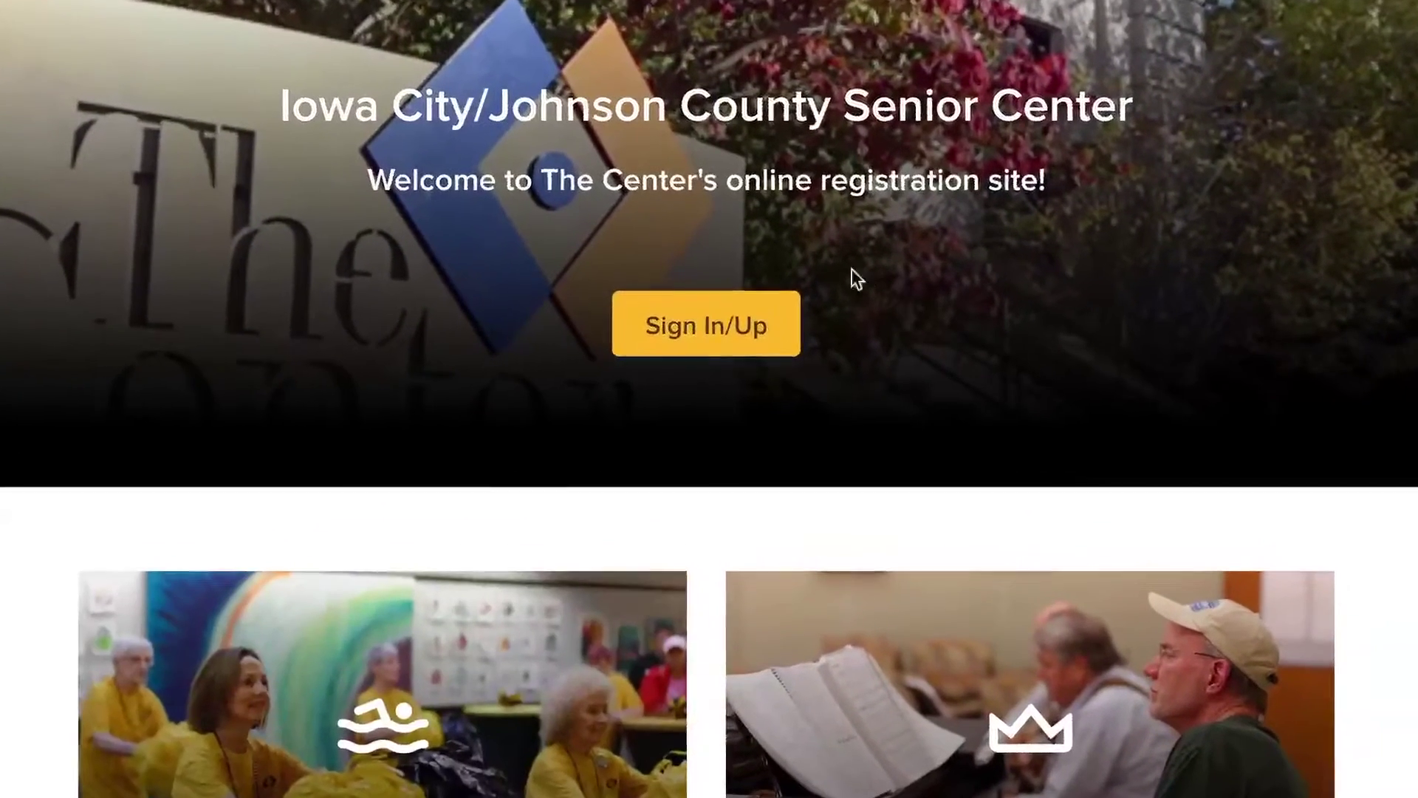
Step: Open the Sign In/Up page of the Senior Center registration site
click(734, 328)
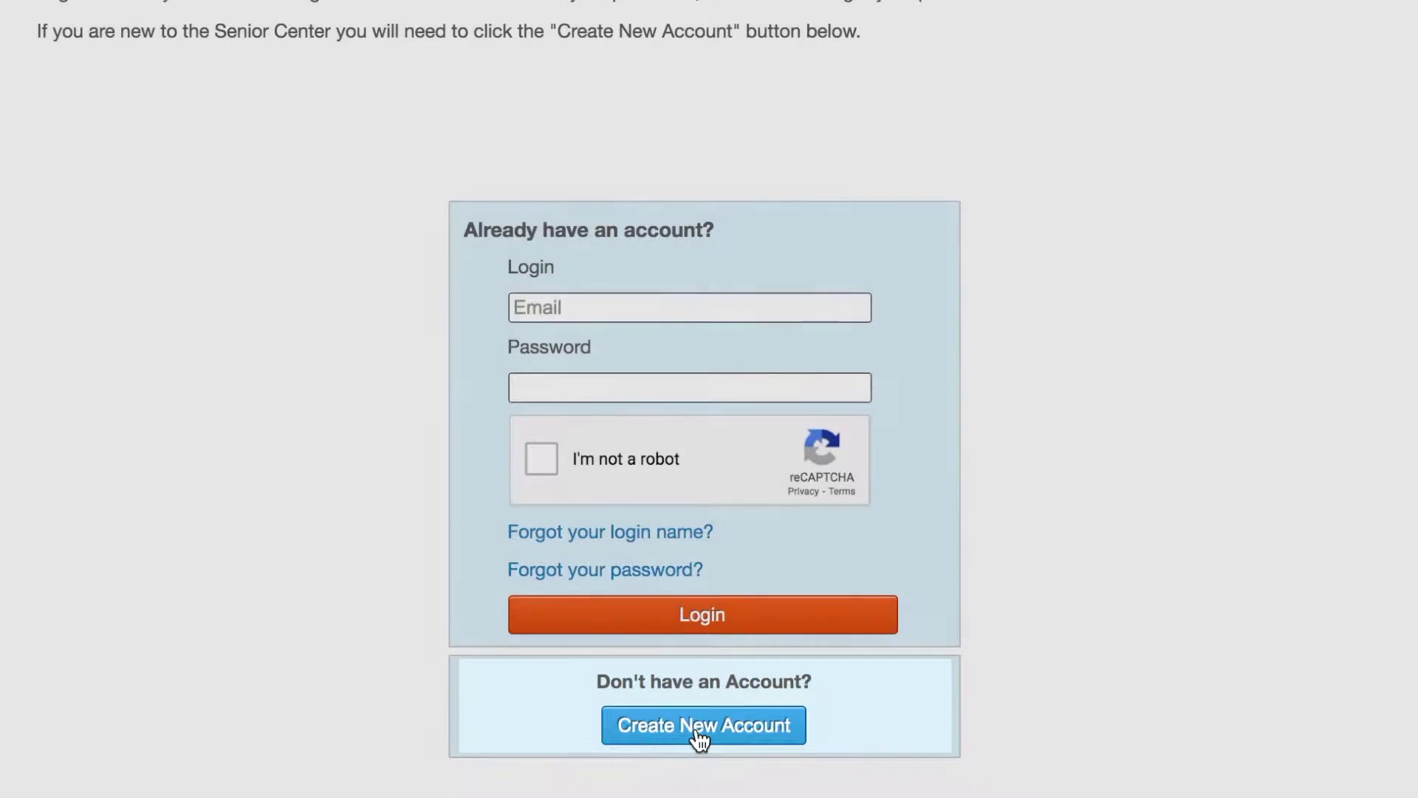
Step: Start a new account and enter the member's first and last name
click(699, 735)
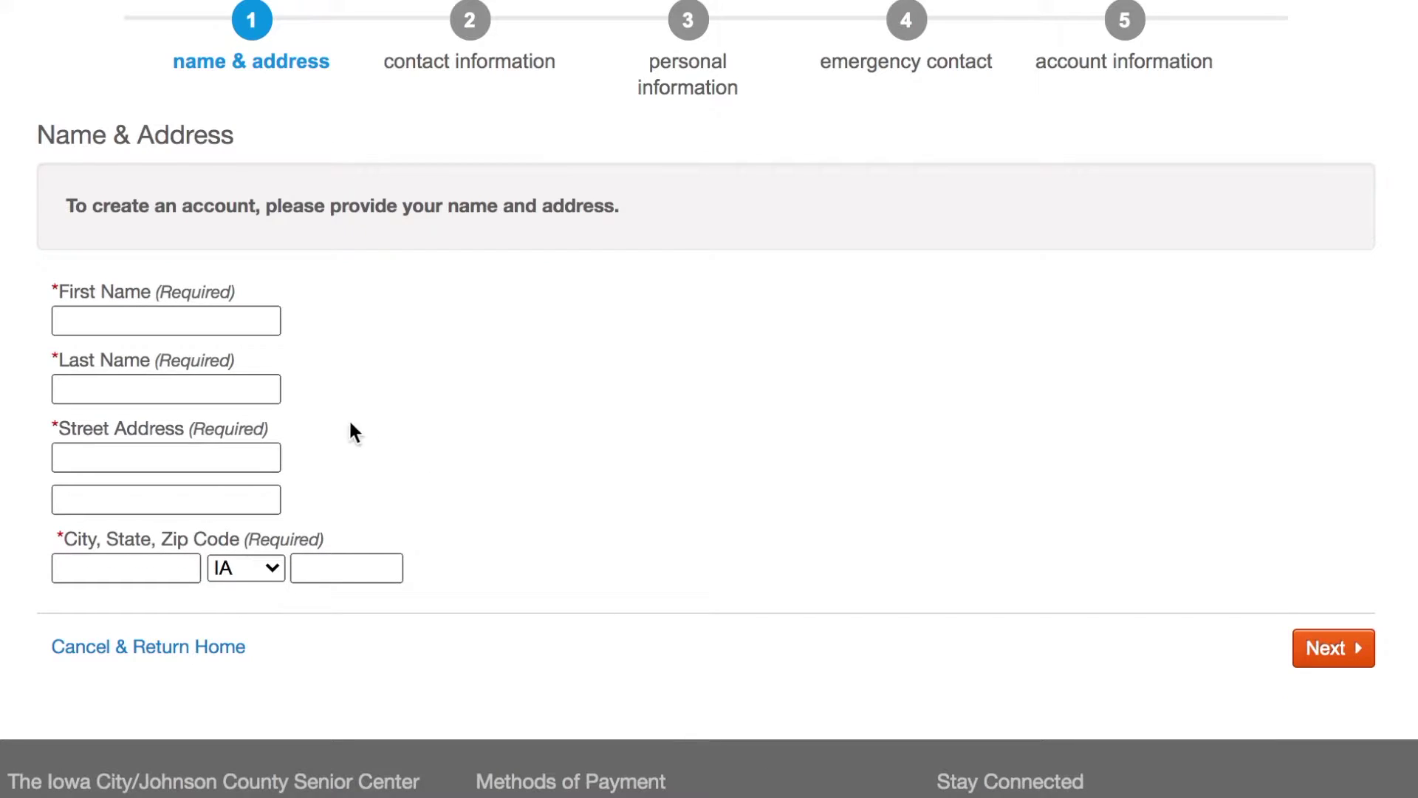
scroll(362, 433, up, 1)
click(177, 377)
text(Mary)
key(Tab)
text(Smith)
Step: Fill in the member's street, city and zip code, then continue to contact information
key(Tab)
text(2)
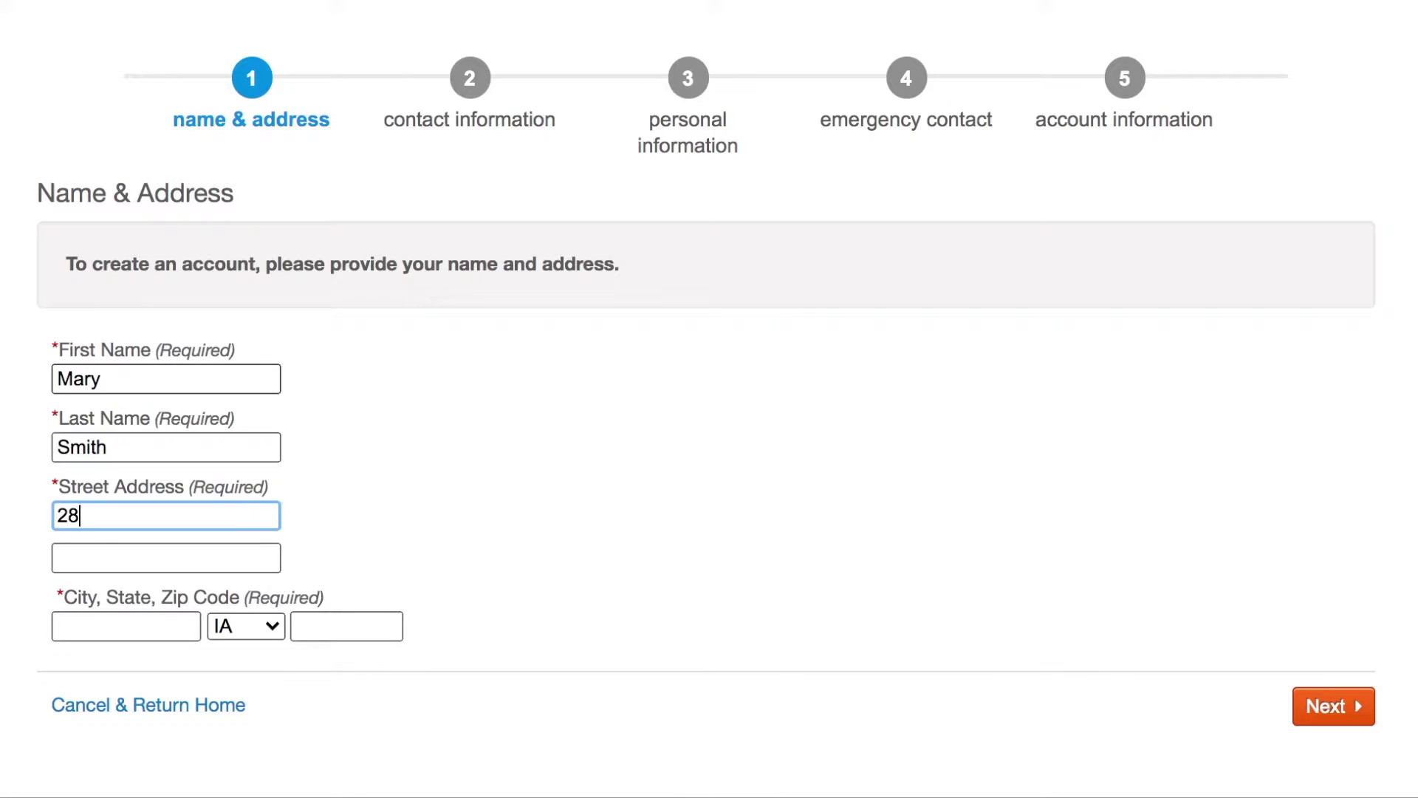
text(8 S Linn St)
key(Tab)
key(Tab)
text(Iowa City)
key(Tab)
key(Tab)
text(52240)
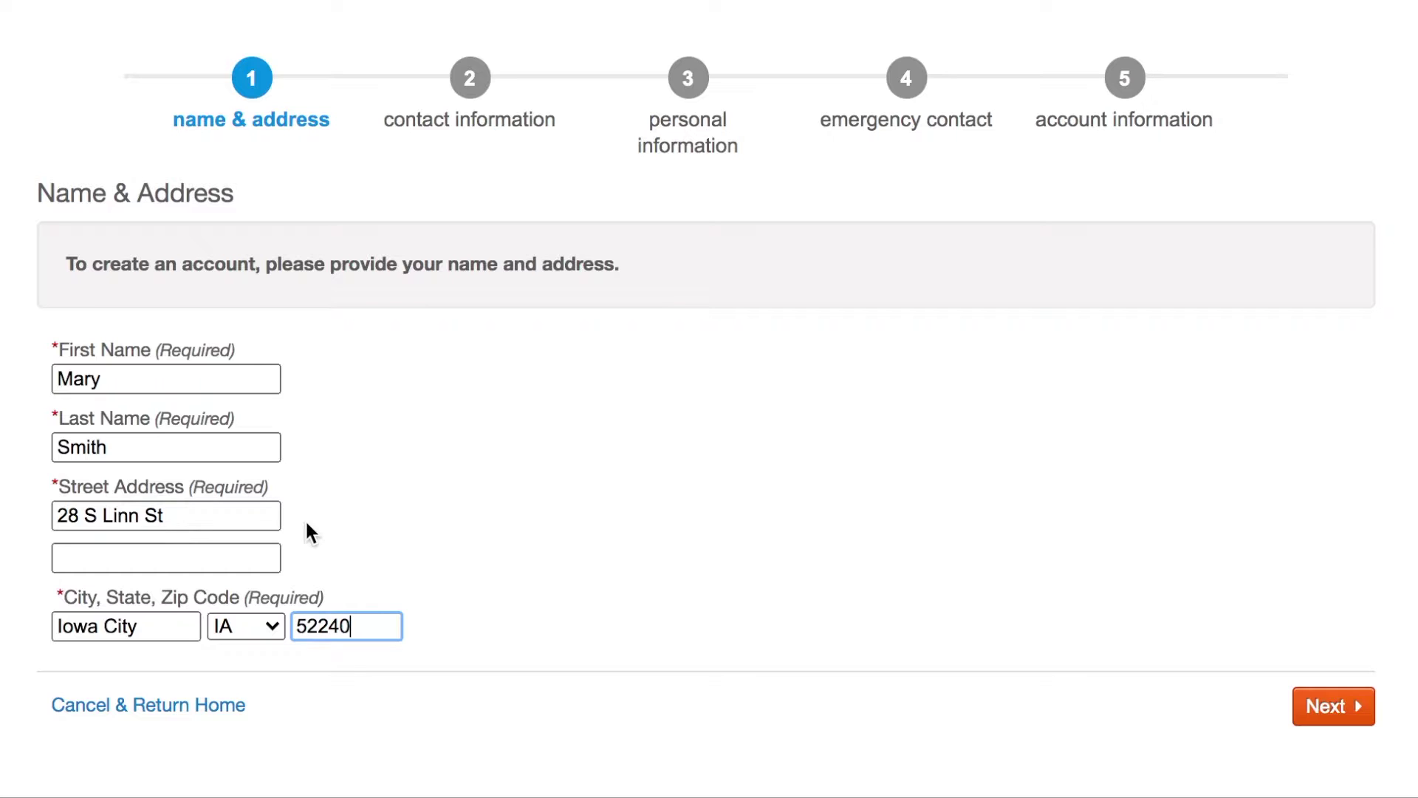
click(1359, 714)
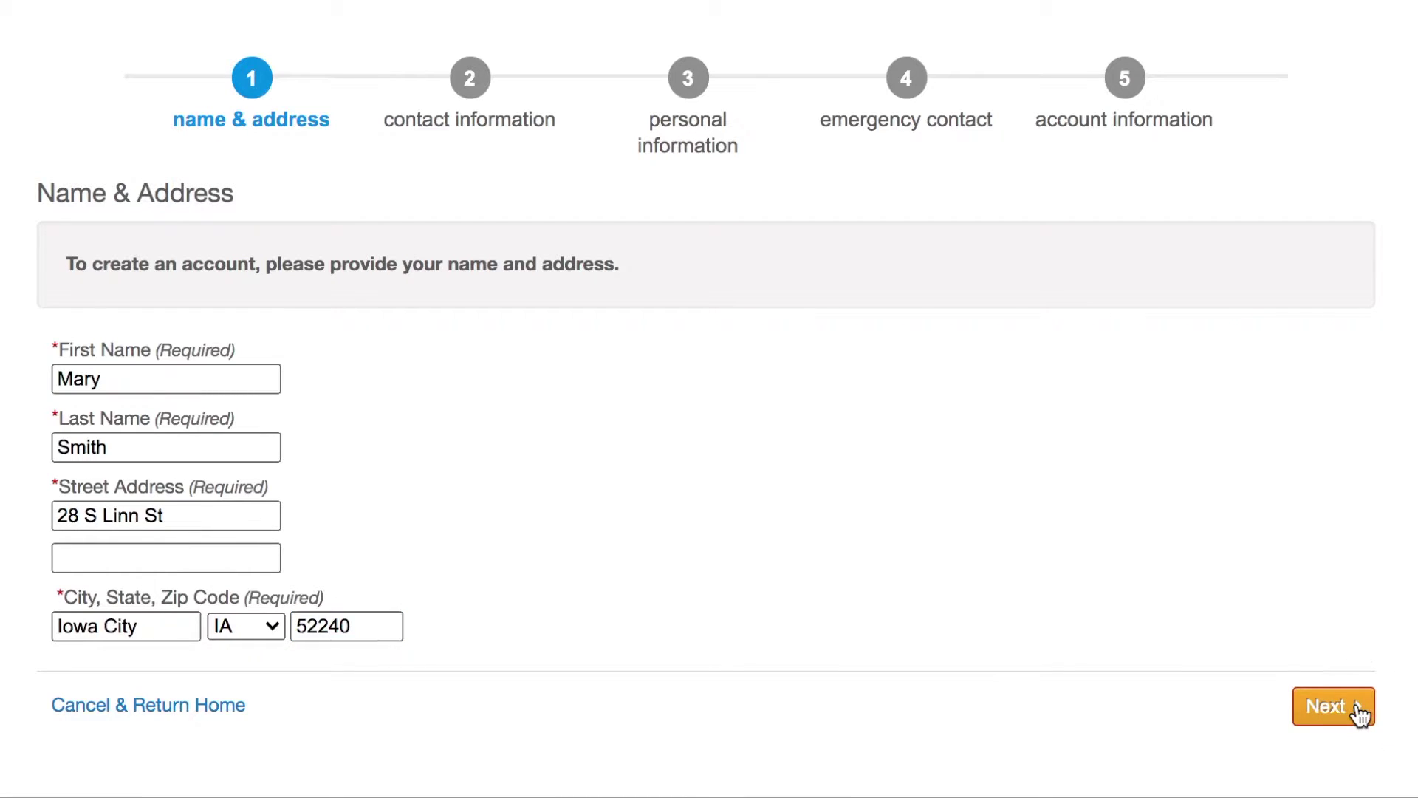
Step: Enter the member's primary phone and e-mail address, then continue to personal information
text(319-555-5555)
click(165, 505)
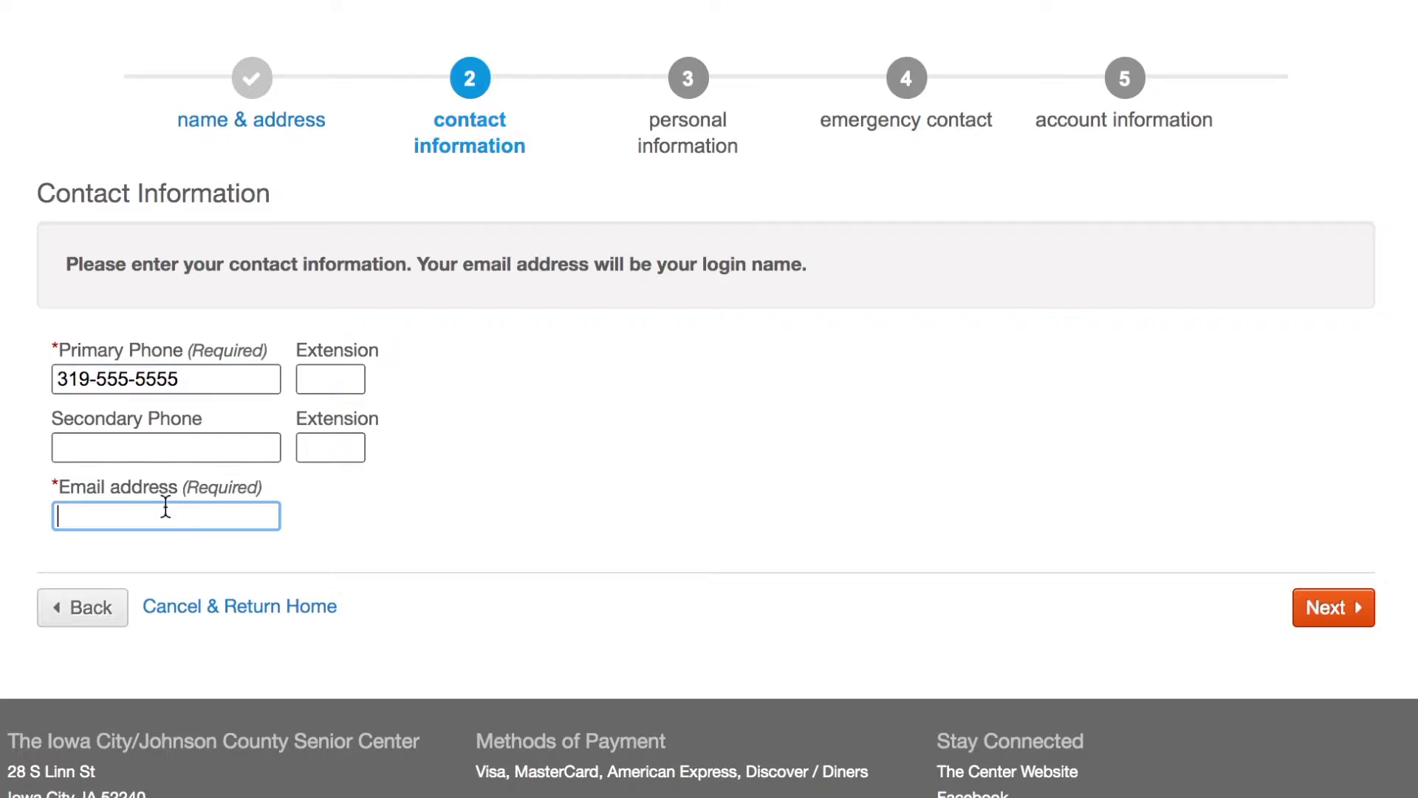
text(msmith@email.com)
click(1351, 613)
Step: Set gender to Female, enter the date of birth, and mark head of household
click(311, 379)
click(177, 446)
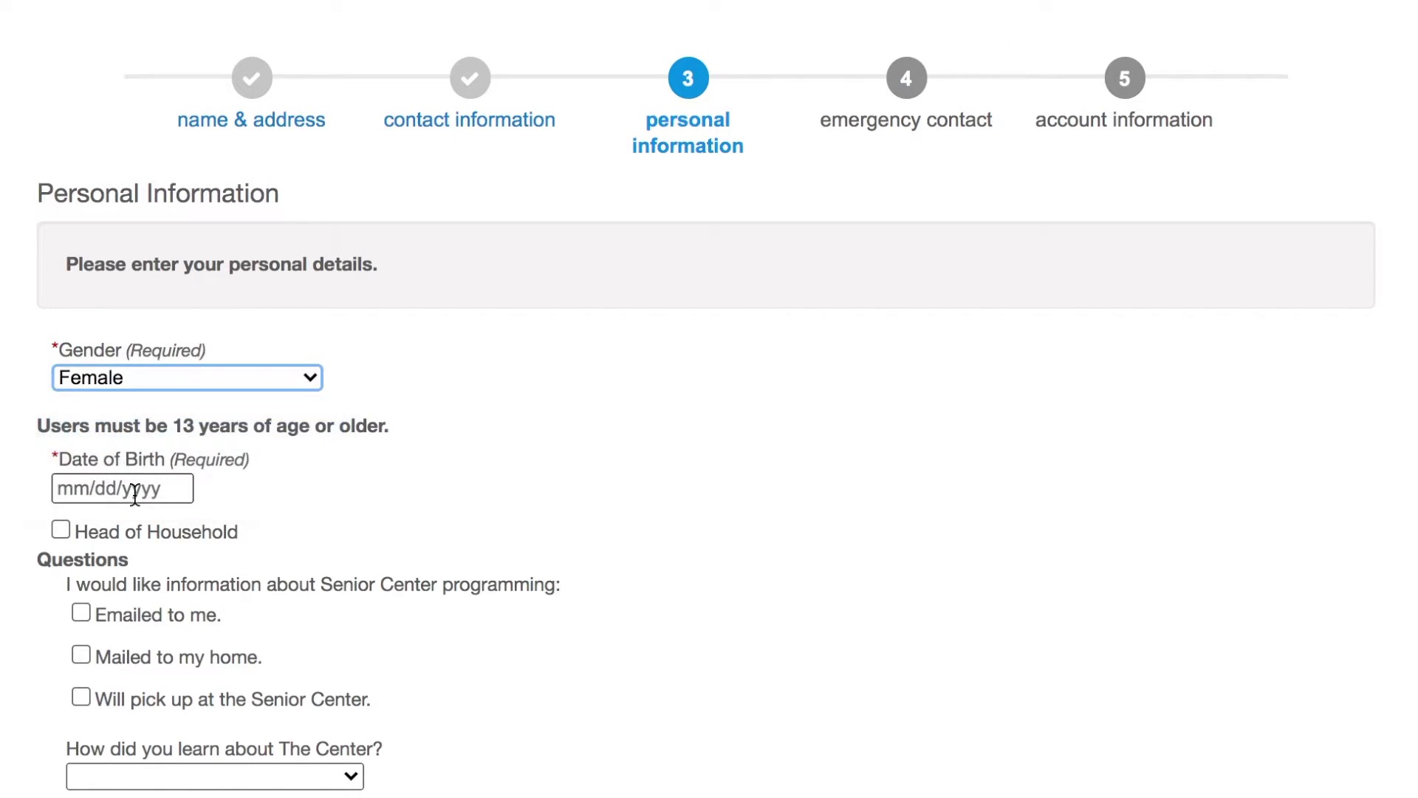
click(140, 488)
text(05/15/1952)
key(Tab)
key(space)
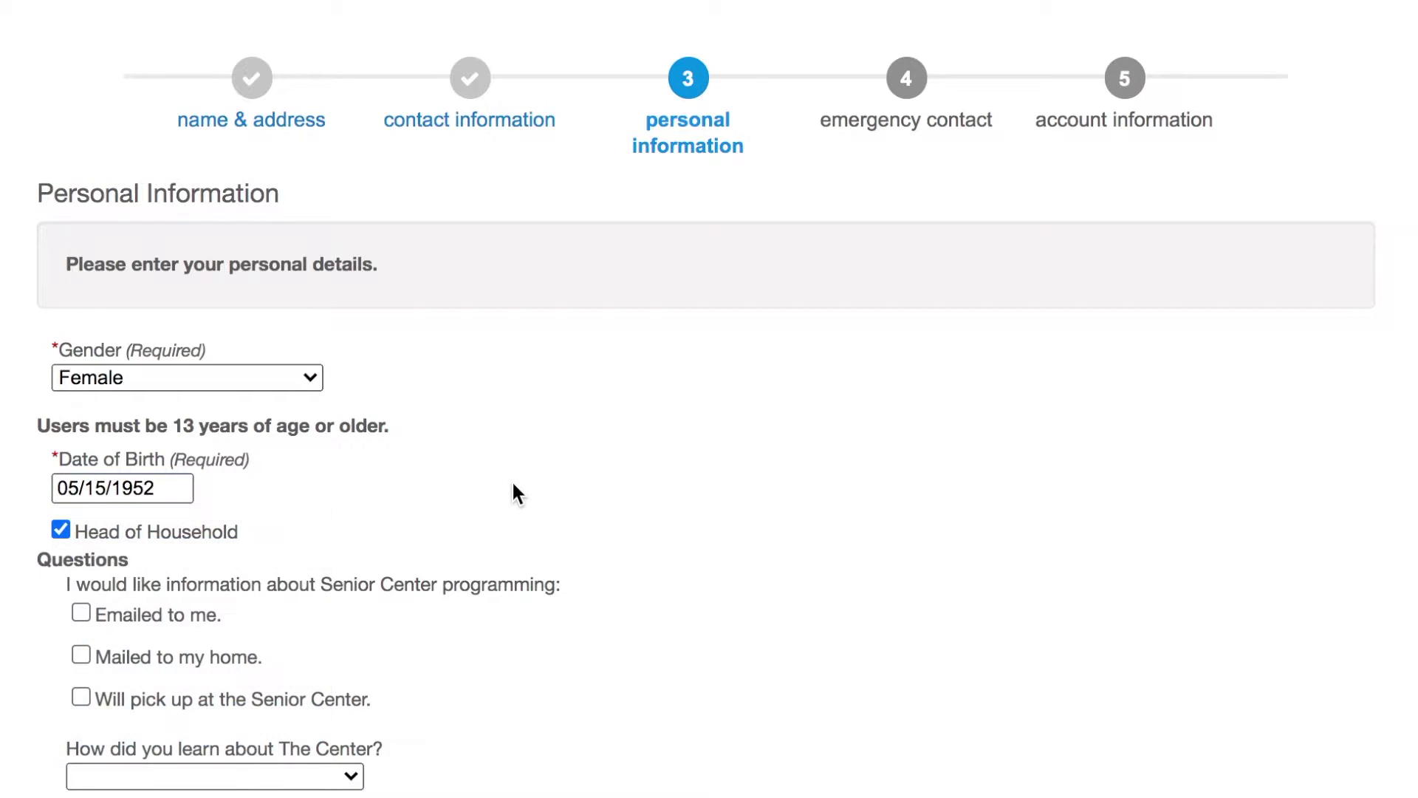
Step: Request e-mailed program info, choose Friend/Neighbor as referral source, and continue to emergency contact
click(95, 616)
scroll(259, 654, down, 2)
click(254, 640)
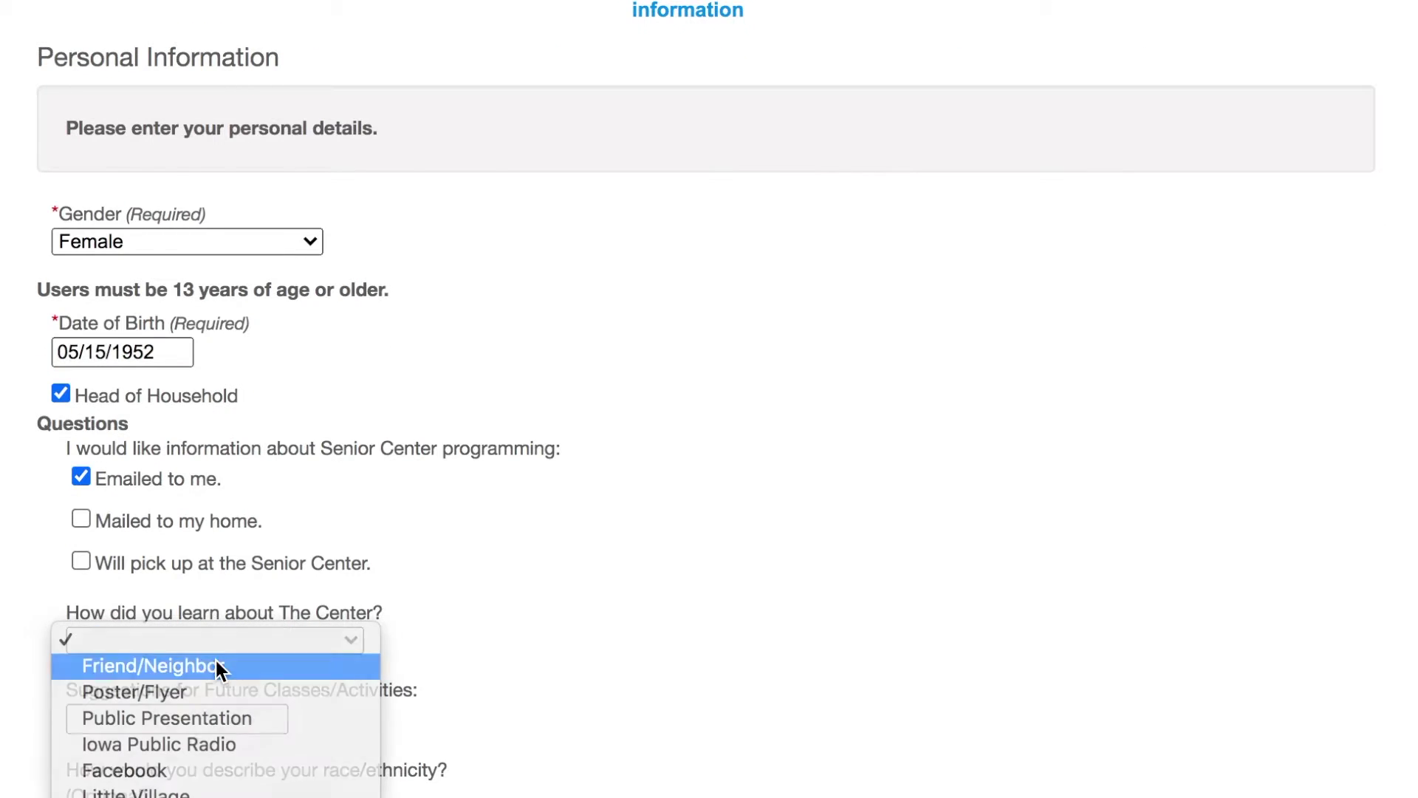
click(215, 665)
scroll(490, 693, down, 4)
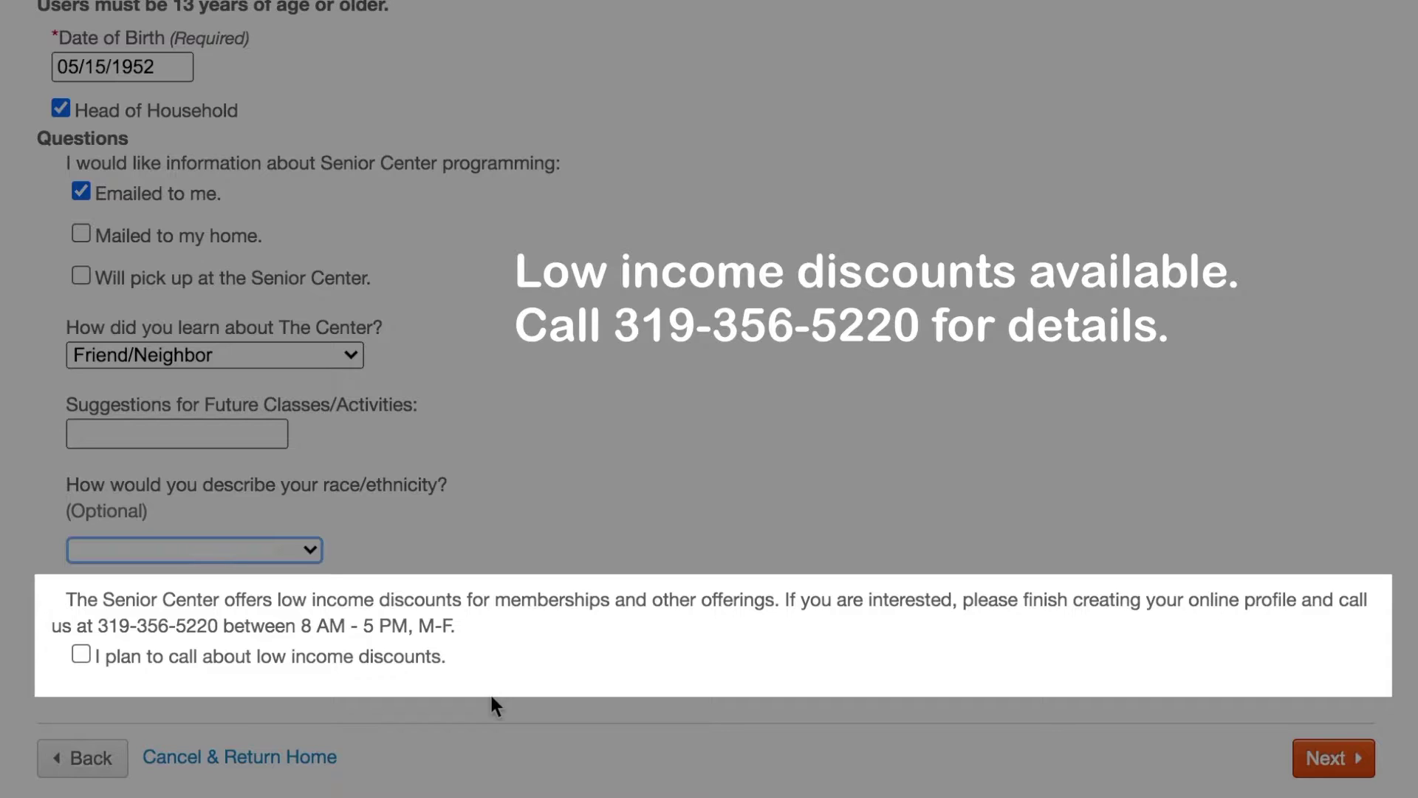
click(1333, 758)
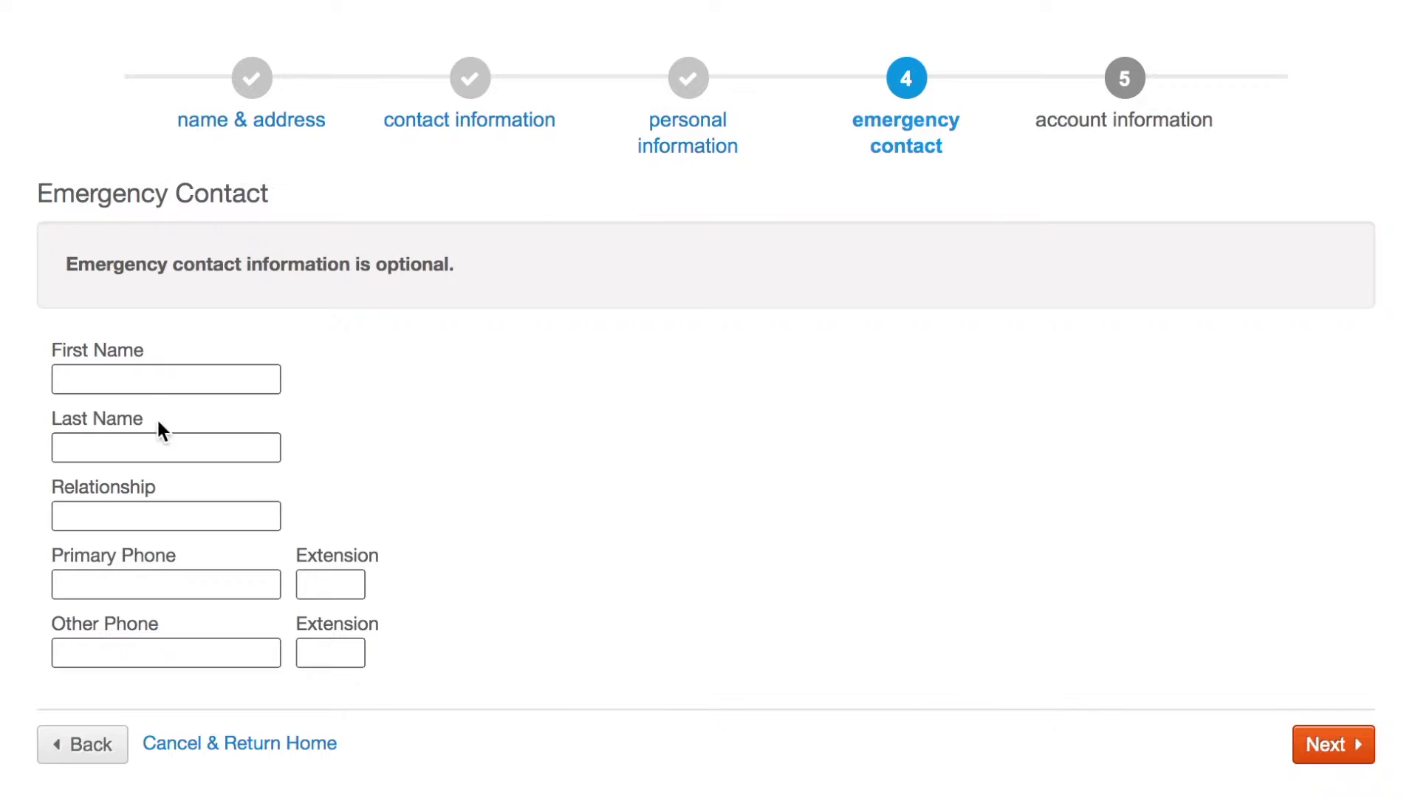
Step: Enter the husband's name, relationship 'husband' and phone as emergency contact, then continue
click(146, 380)
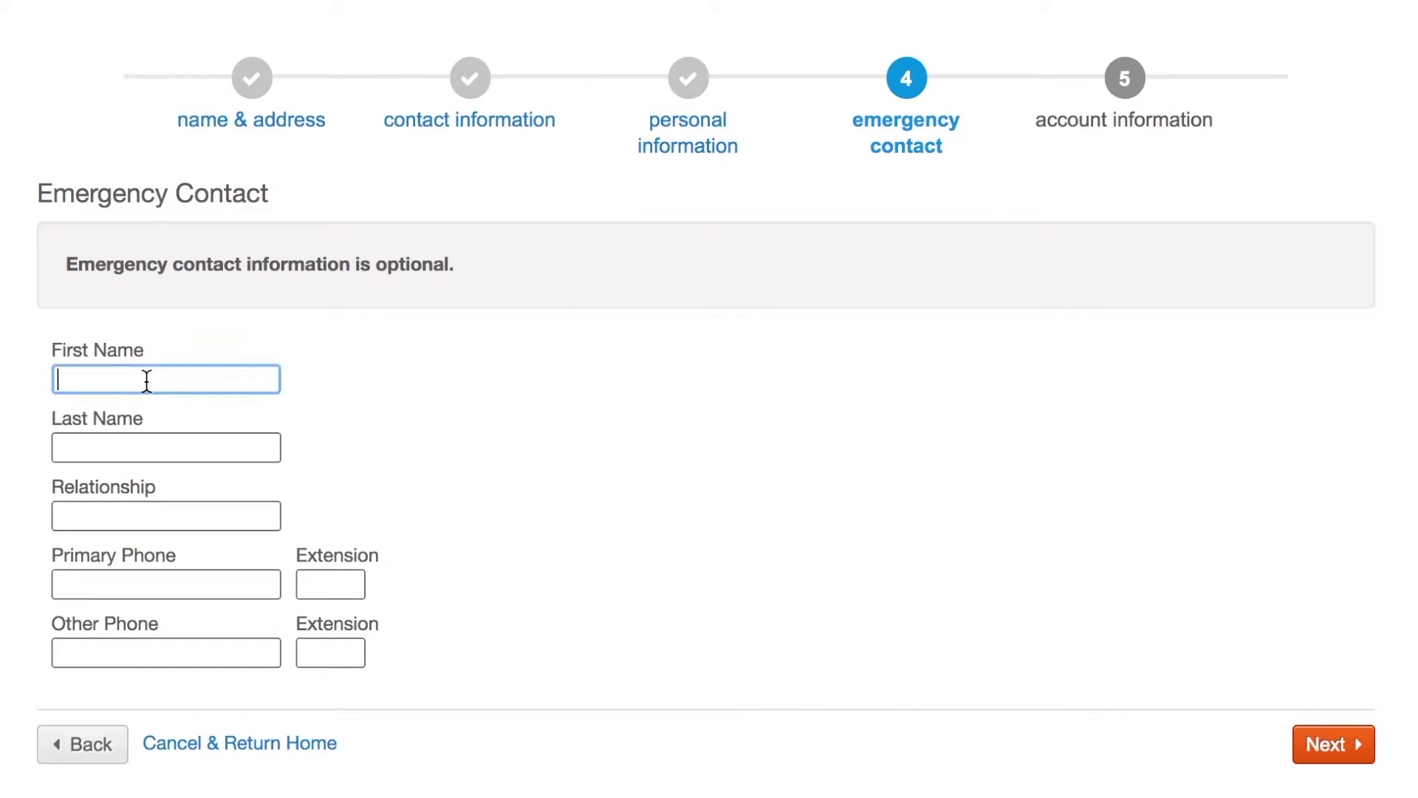
text(Ed)
click(166, 447)
text(Smith)
click(166, 516)
text(husband)
click(166, 584)
text(319-555-5555)
click(1335, 746)
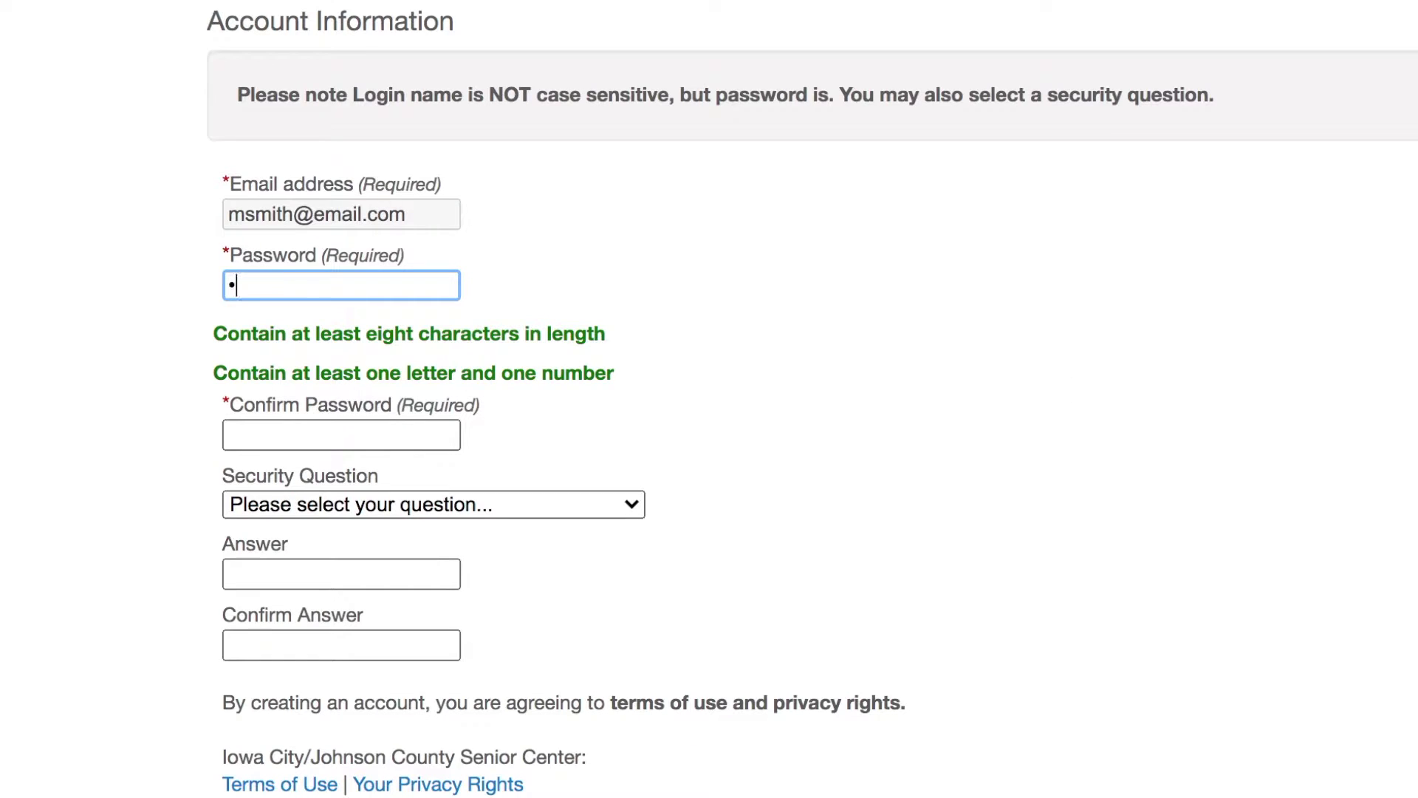
Step: Type and confirm the account password, then set the mother's-maiden-name security question and answer
click(457, 428)
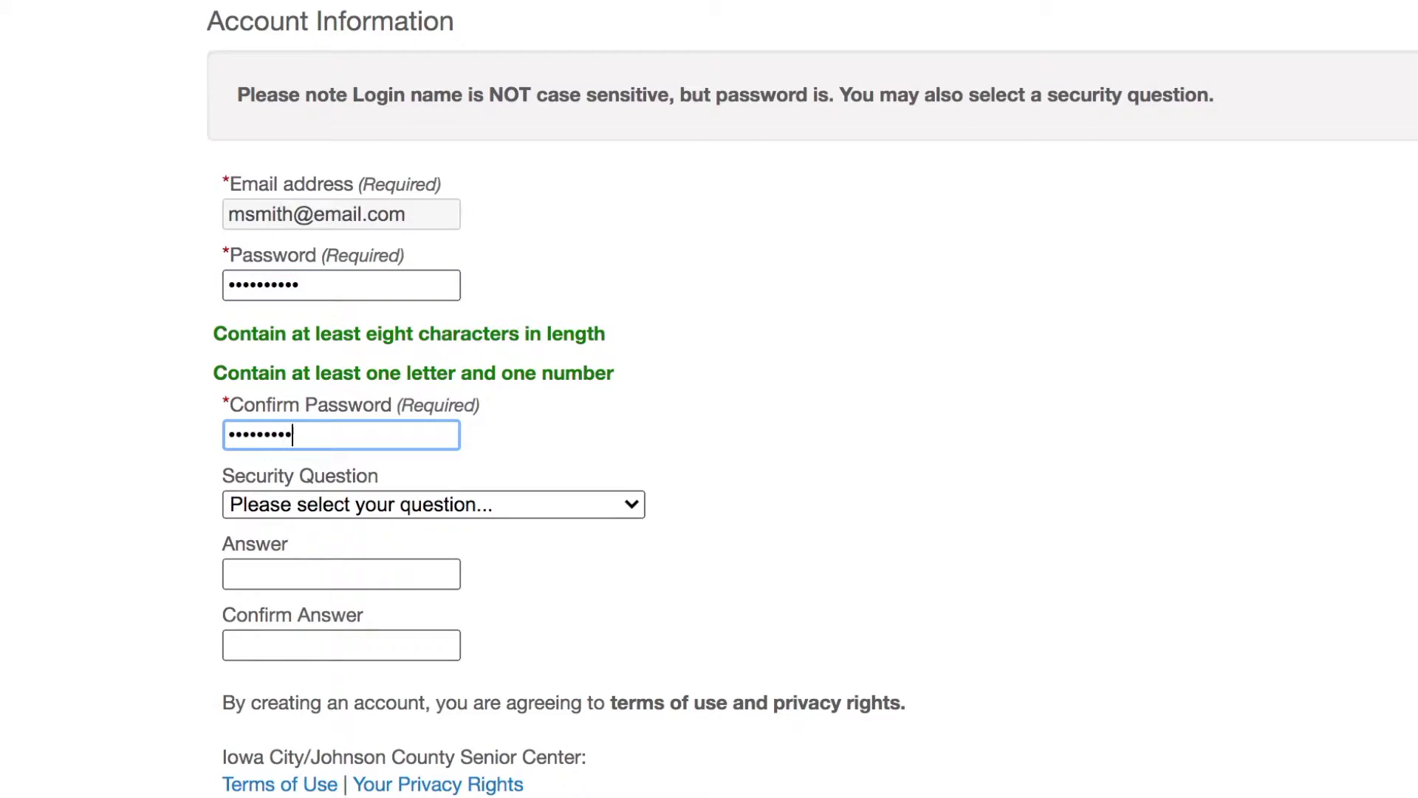
click(478, 504)
click(481, 529)
click(368, 580)
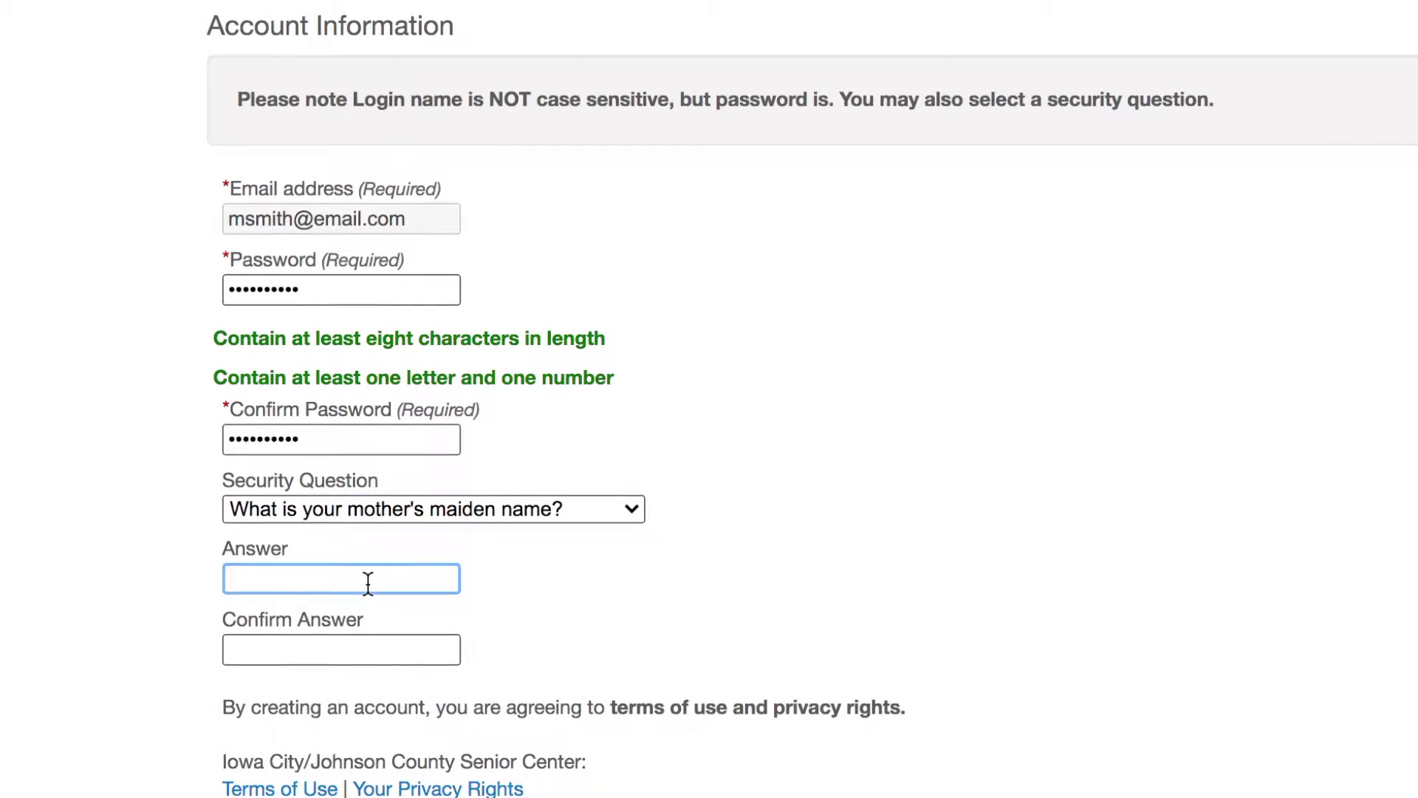
key(Tab)
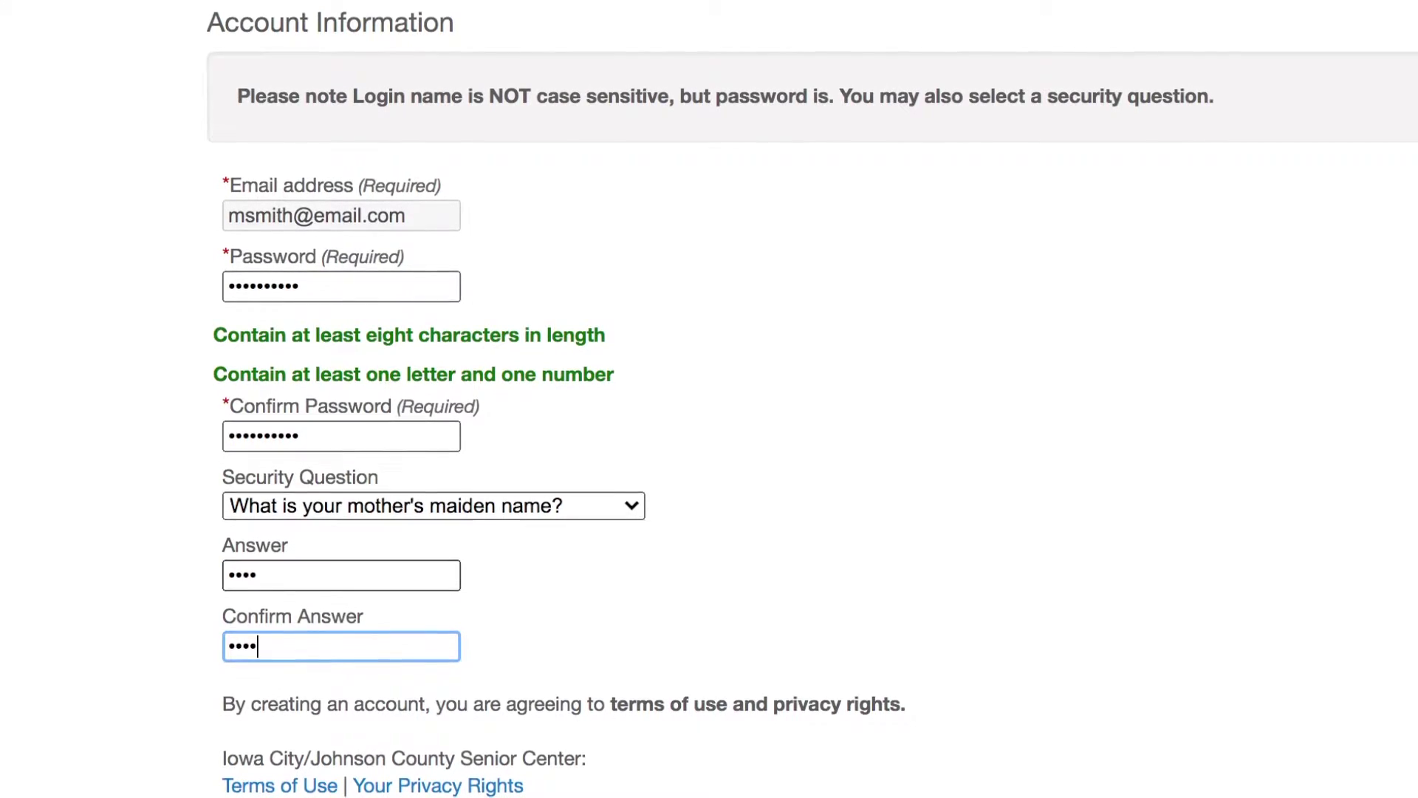
scroll(994, 466, down, 3)
scroll(960, 473, down, 2)
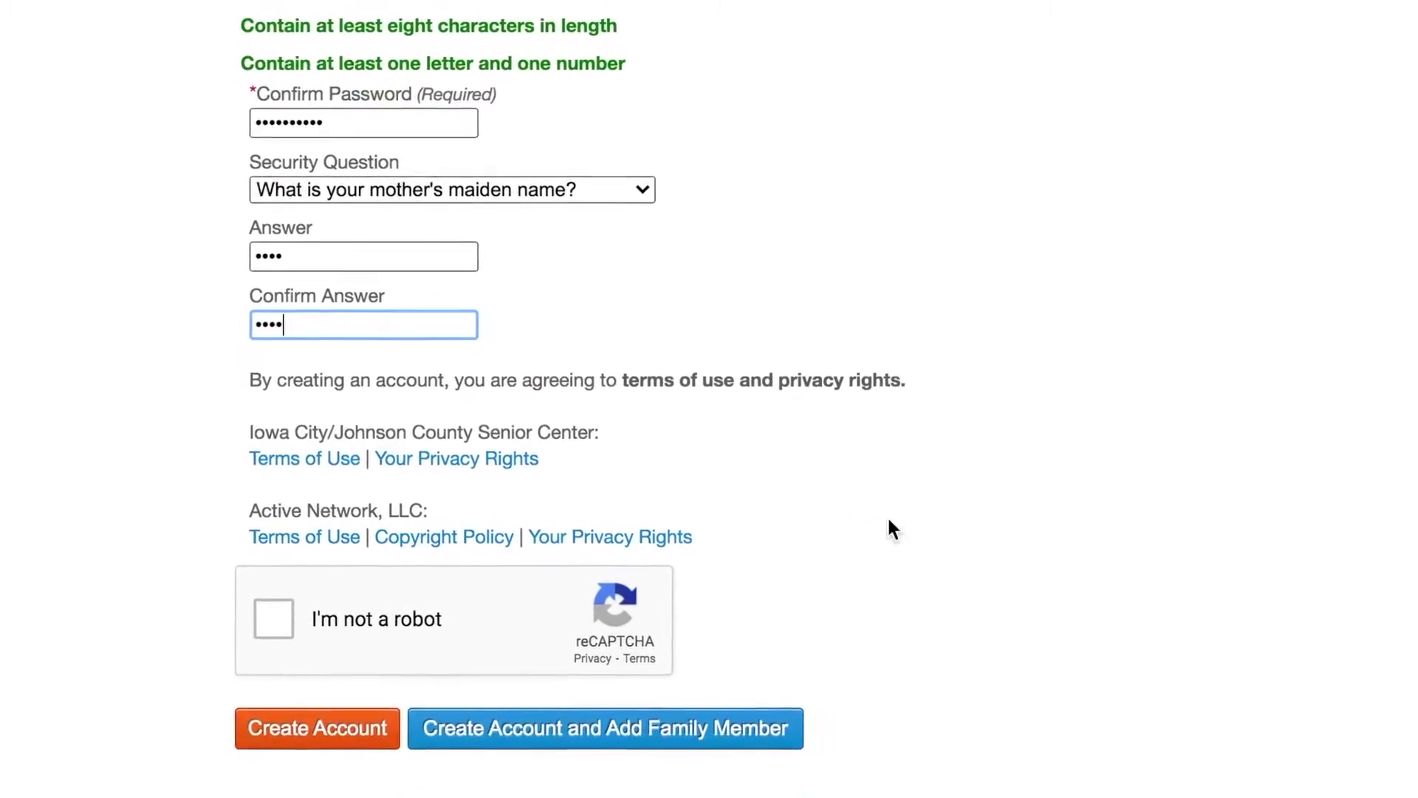
Step: Pass the reCAPTCHA by selecting the three bridge images, then create the account
click(275, 618)
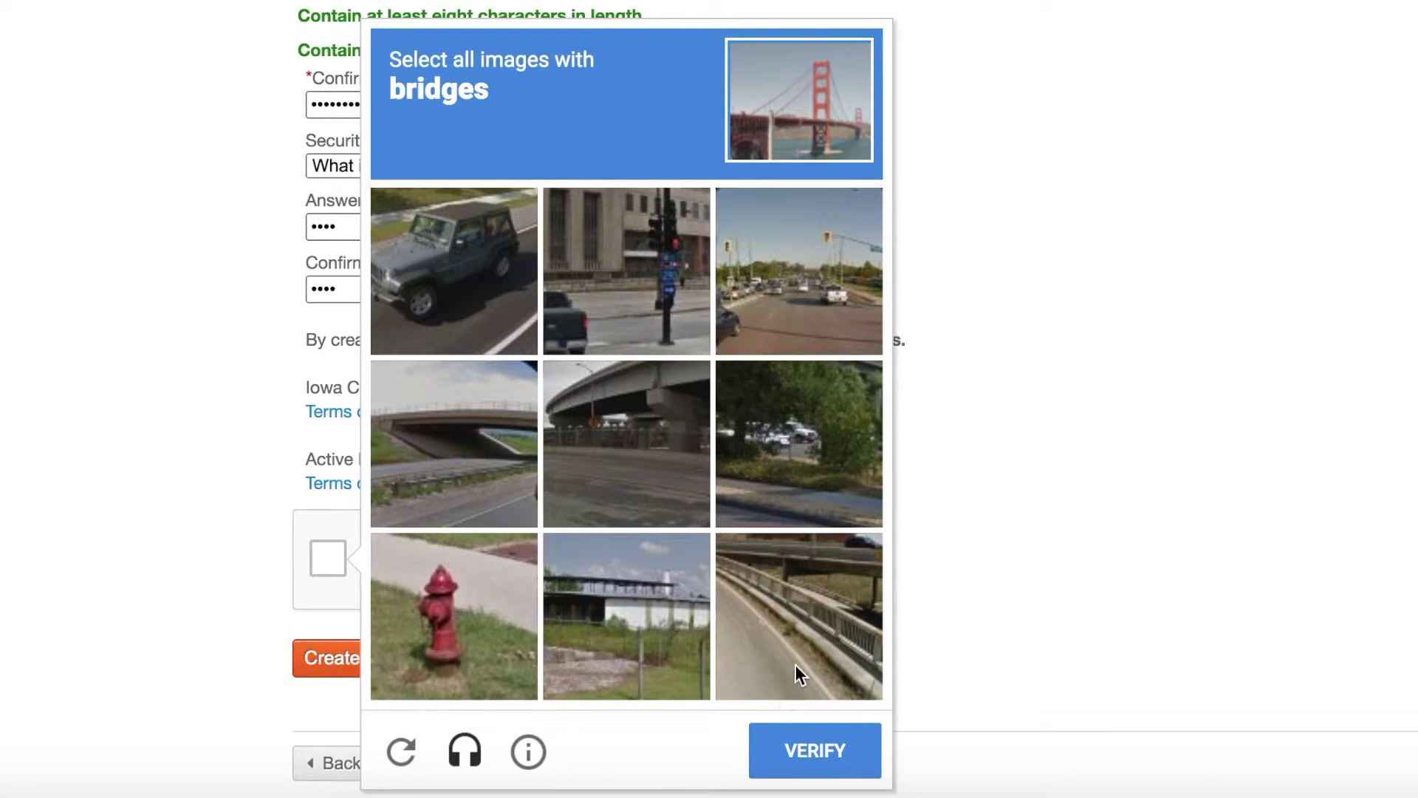
click(782, 631)
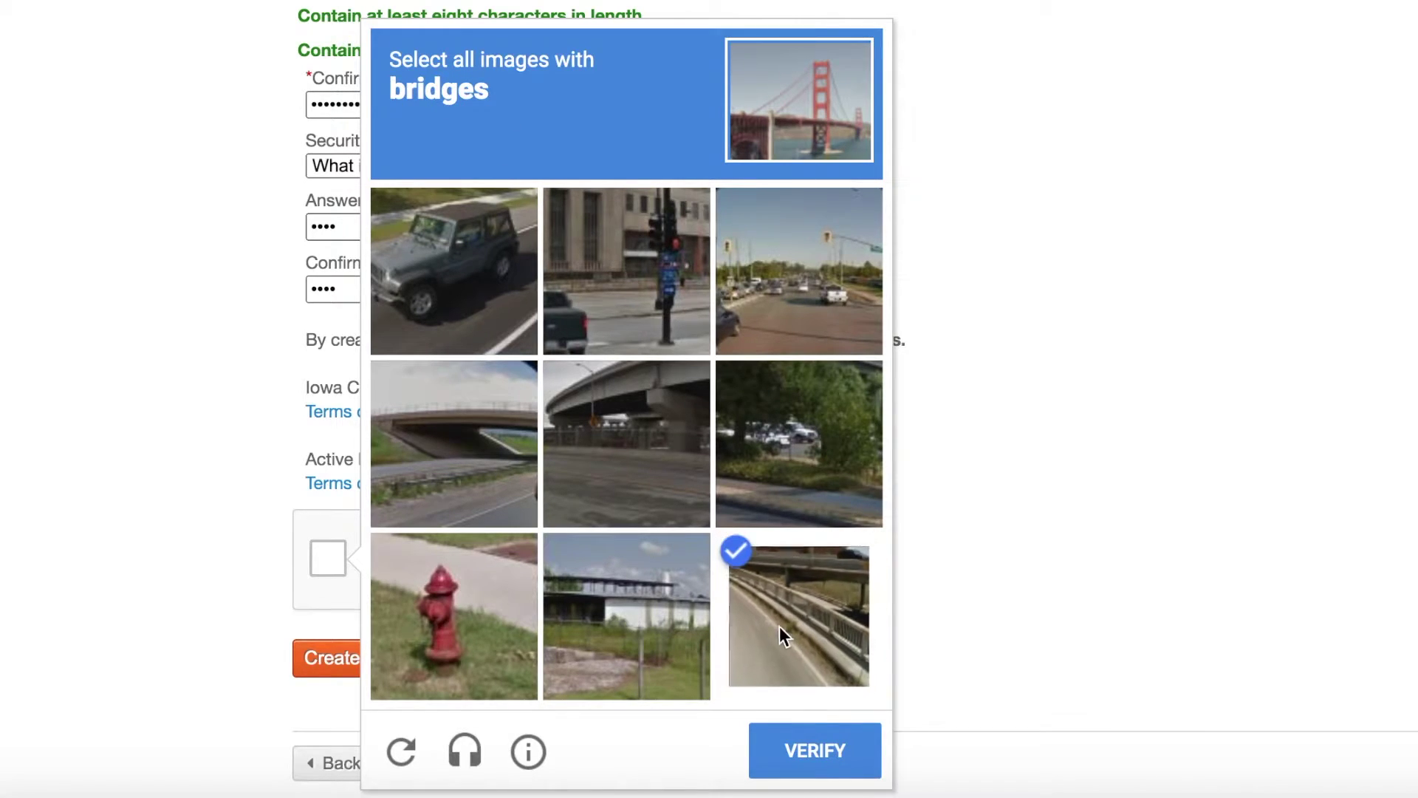
click(593, 398)
click(449, 426)
click(817, 747)
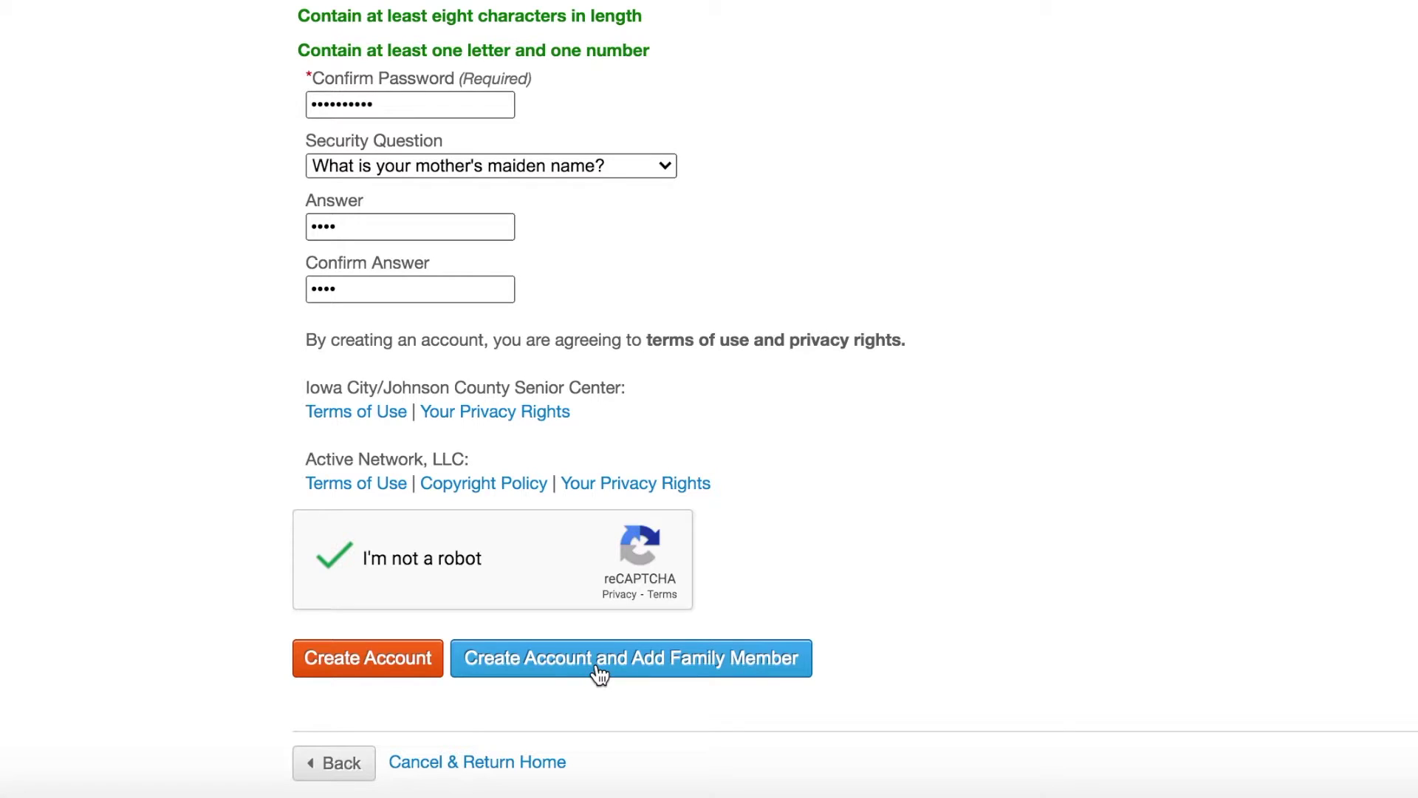
click(378, 669)
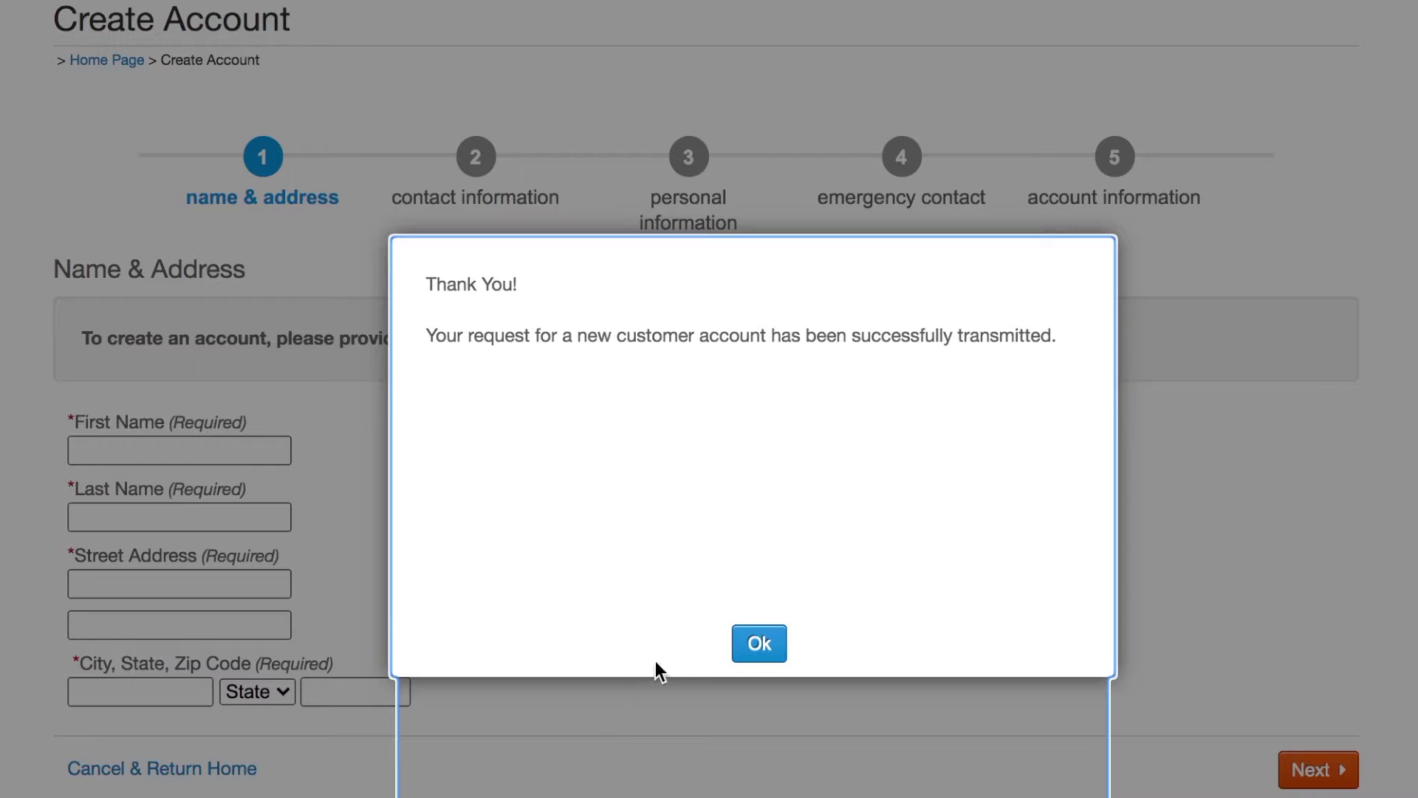
Step: Acknowledge the new-account confirmation and open the activity categories list
click(747, 649)
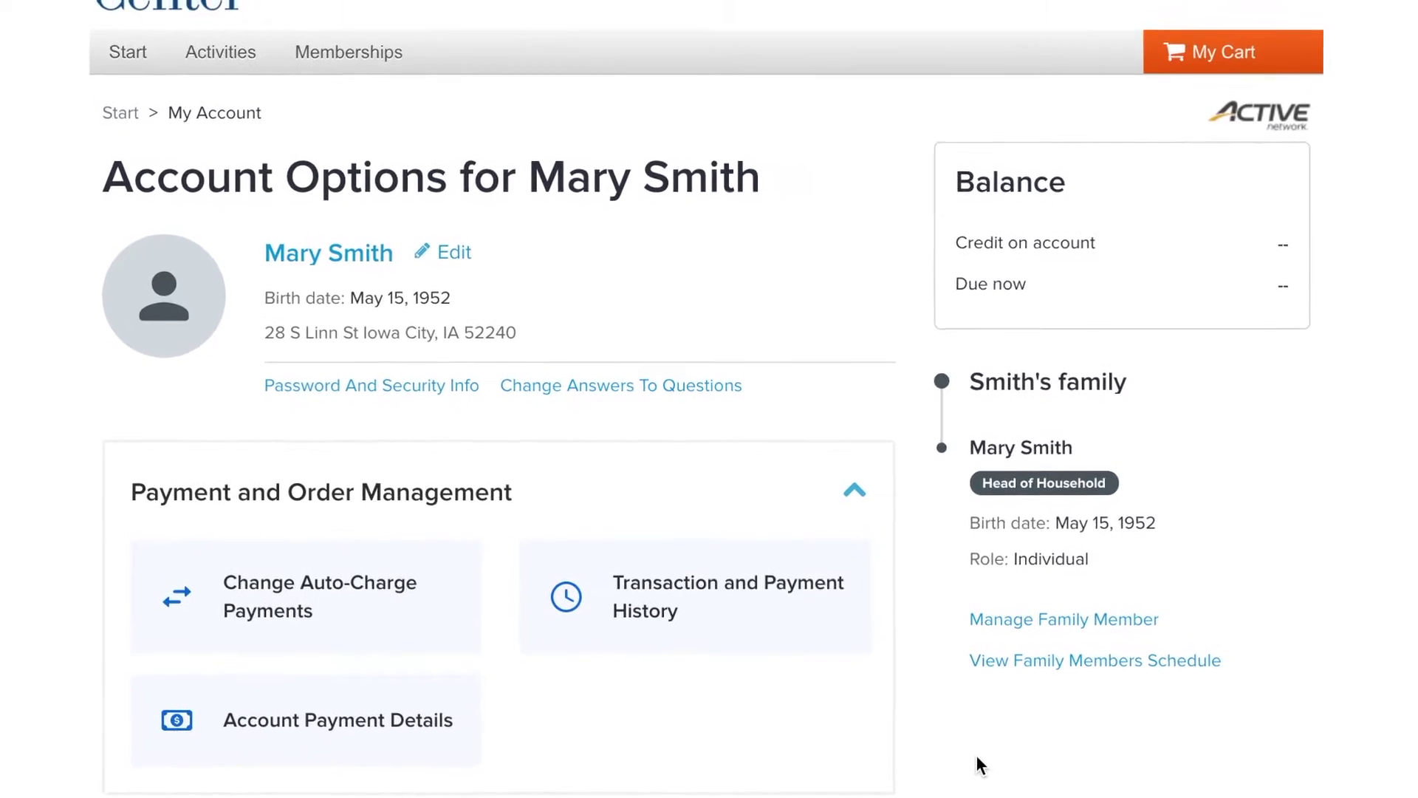
click(215, 122)
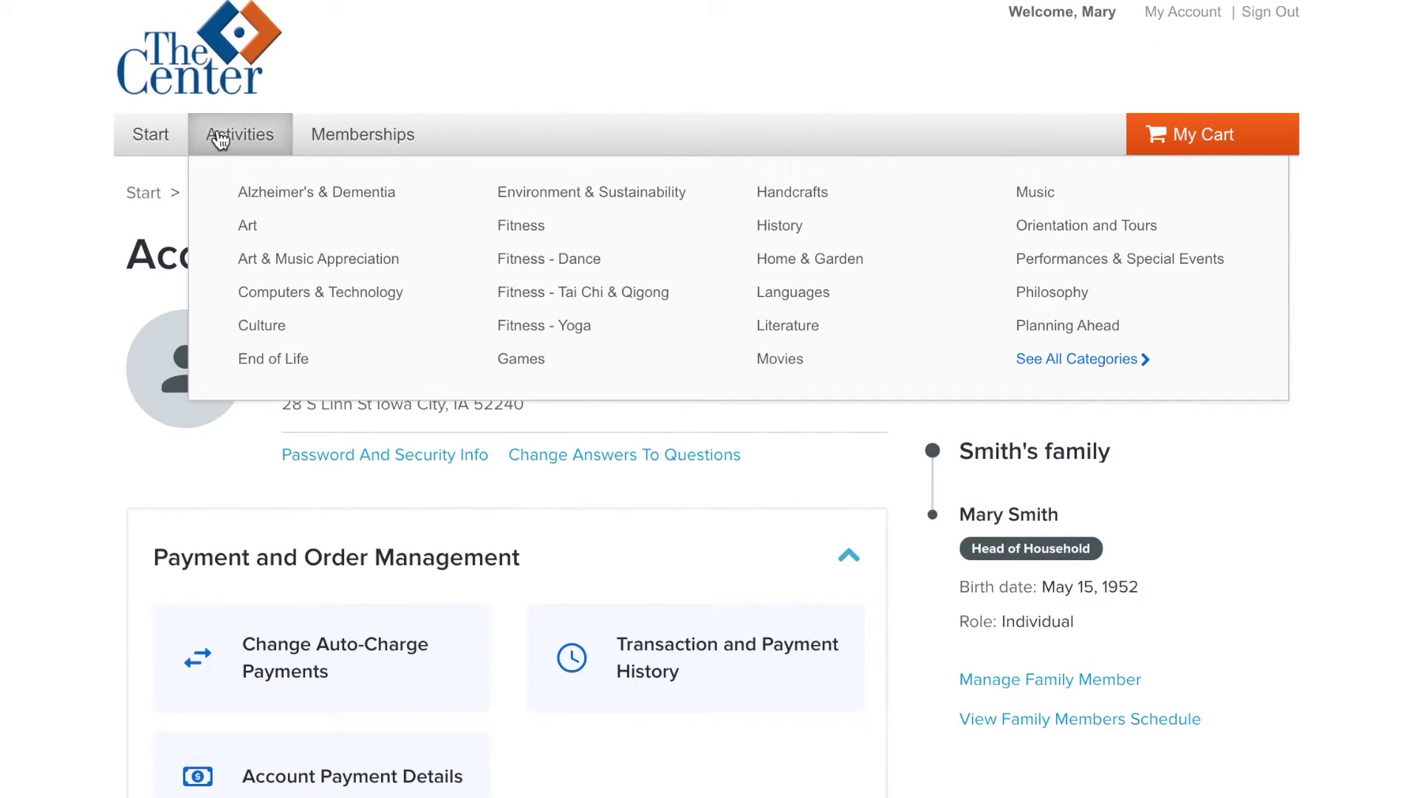
Step: Show the full activity search results listing all 9 activities
click(220, 139)
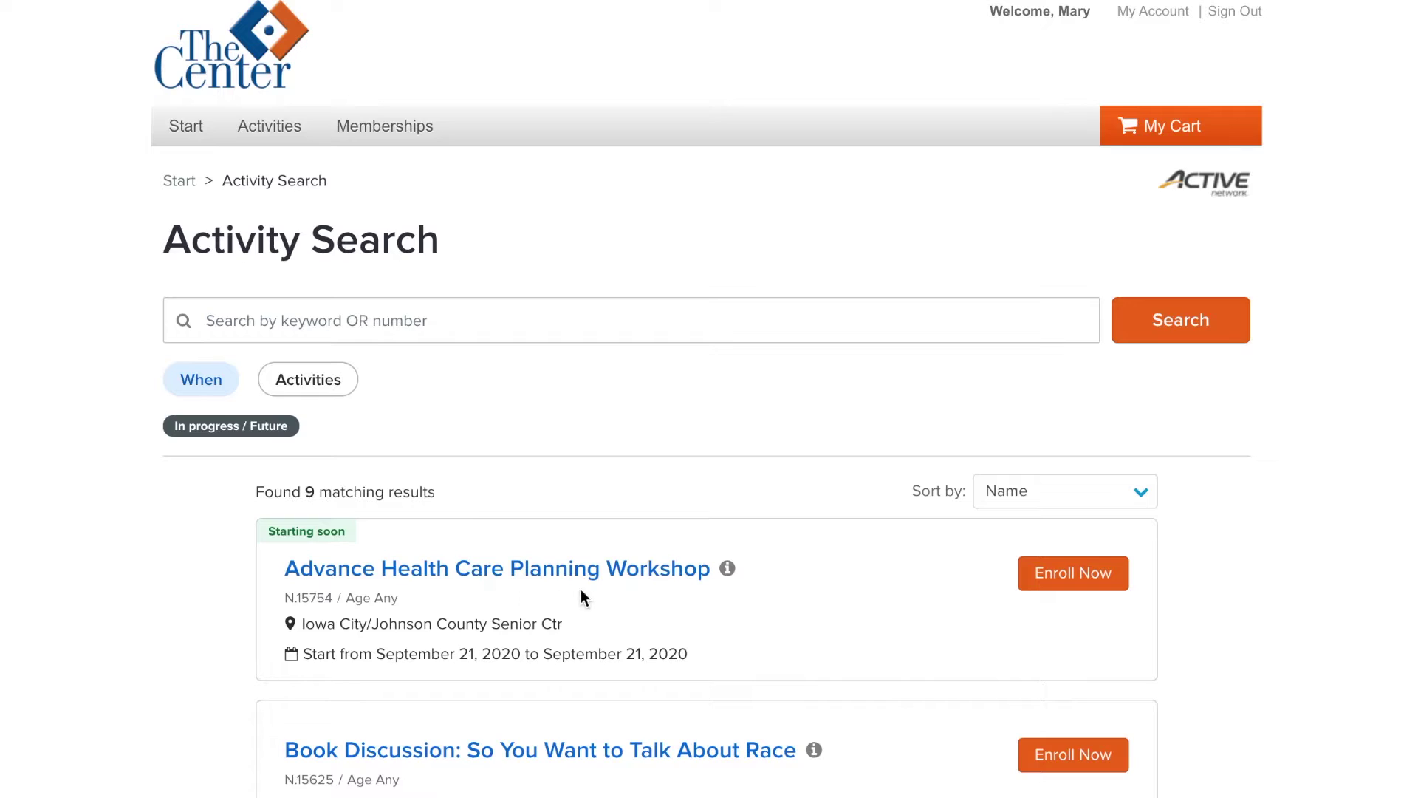
Step: Enroll the account holder in Advance Health Care Planning Workshop - 15754 and finish the $0.00 order
click(1073, 577)
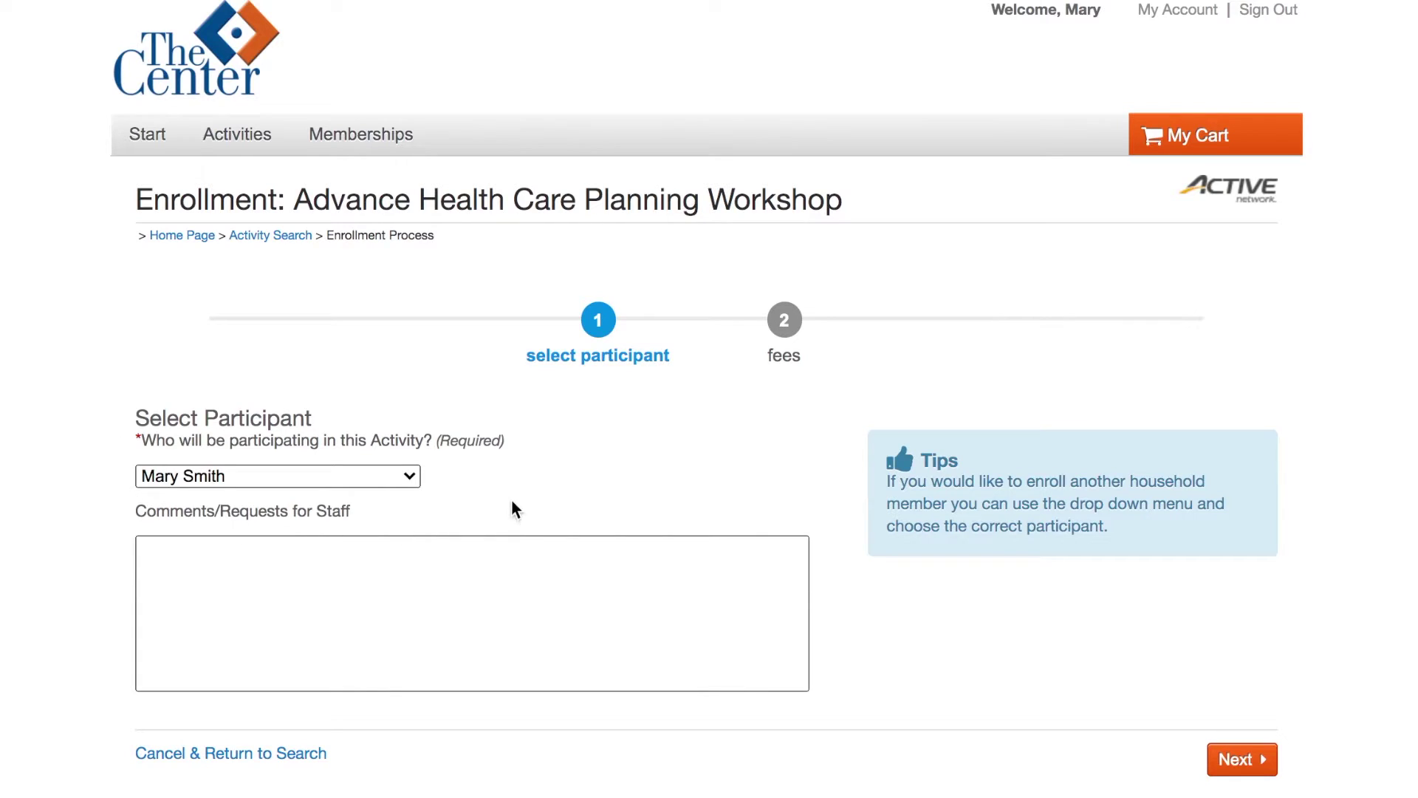
click(316, 487)
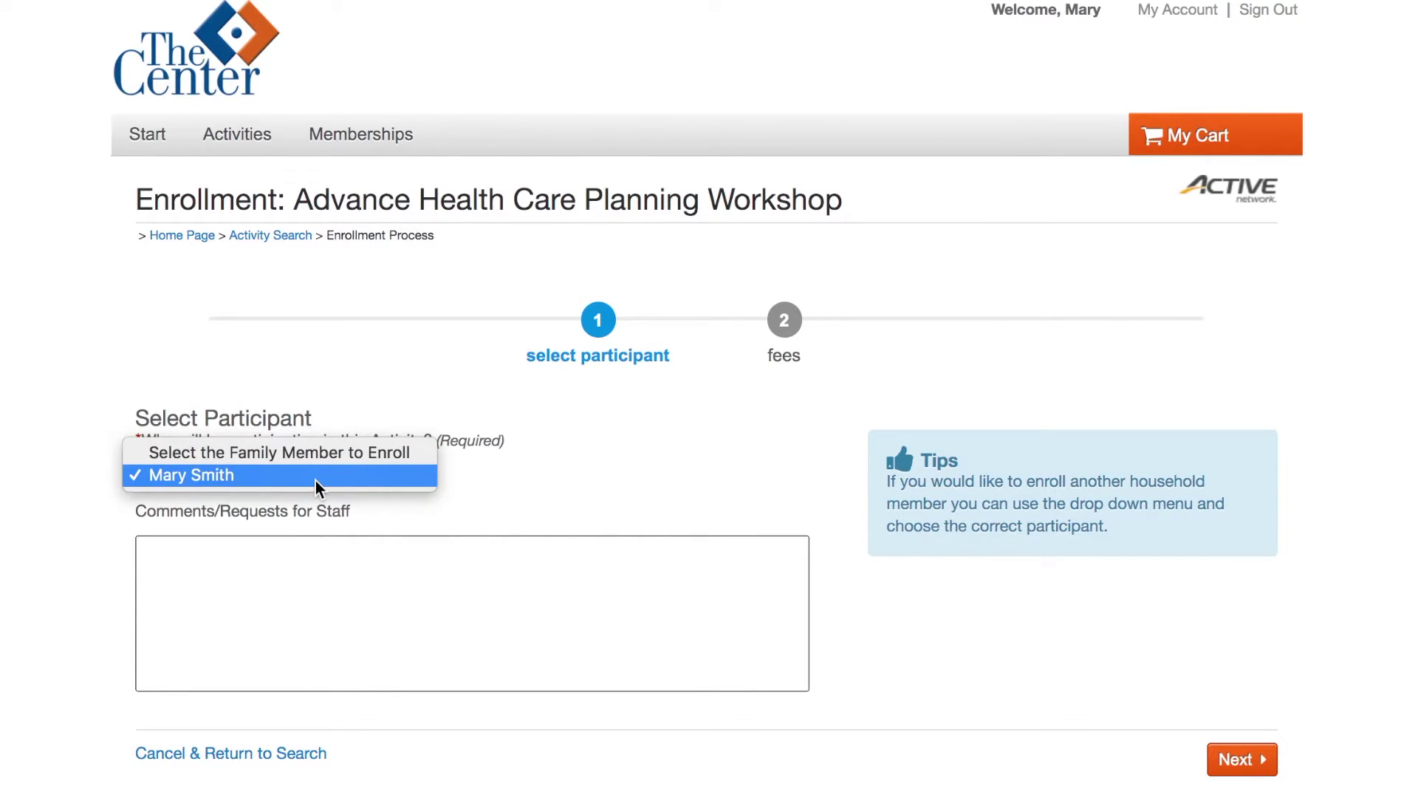
click(545, 490)
click(1240, 766)
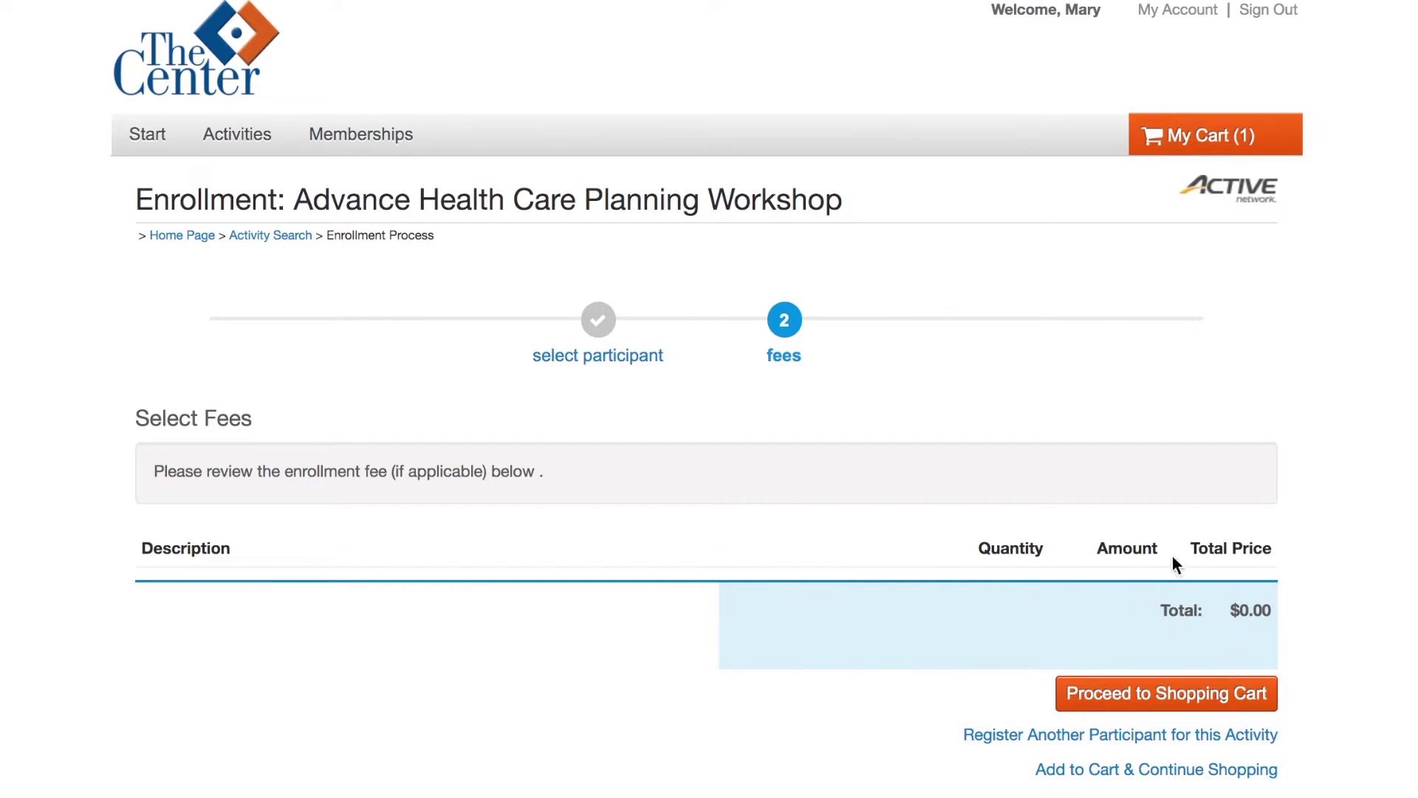
click(1162, 701)
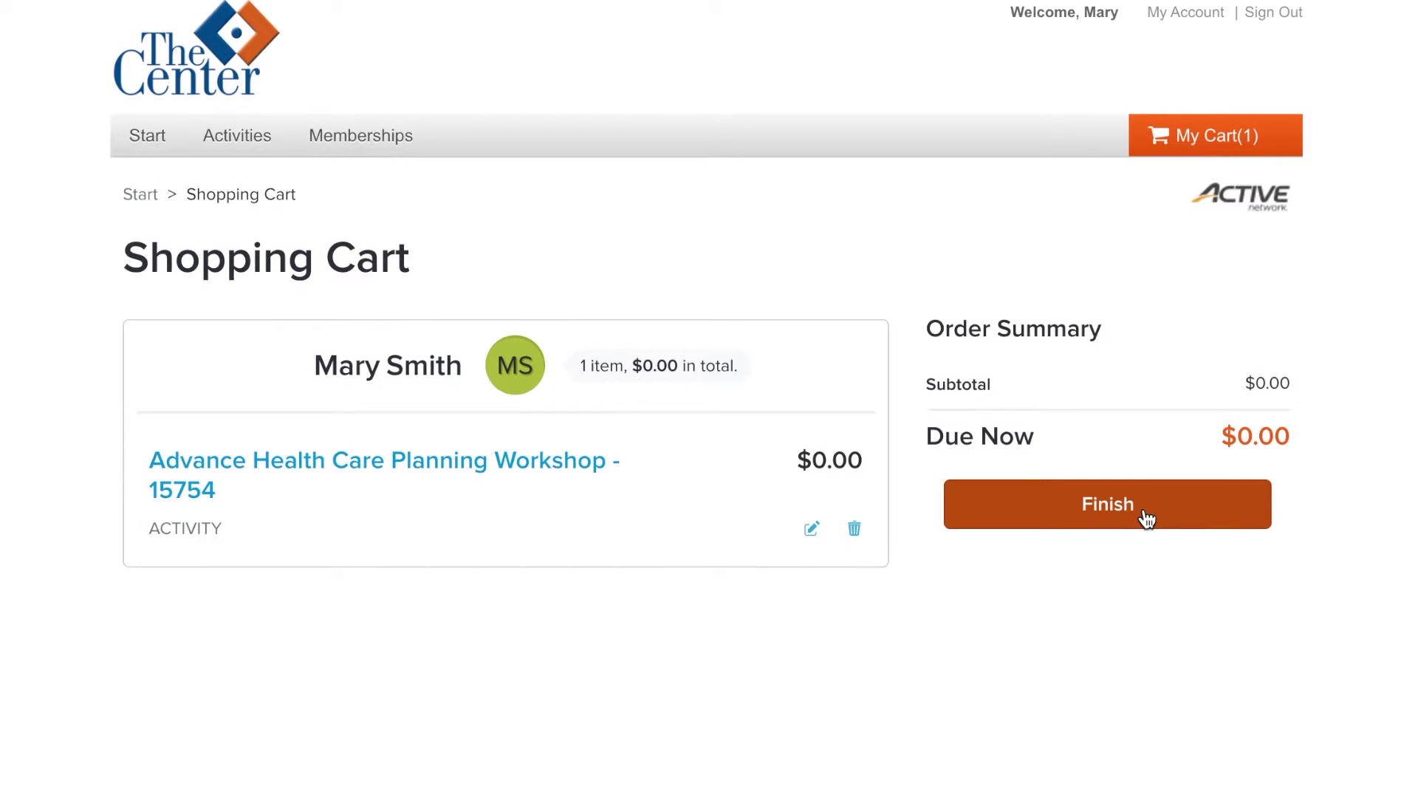
click(1144, 514)
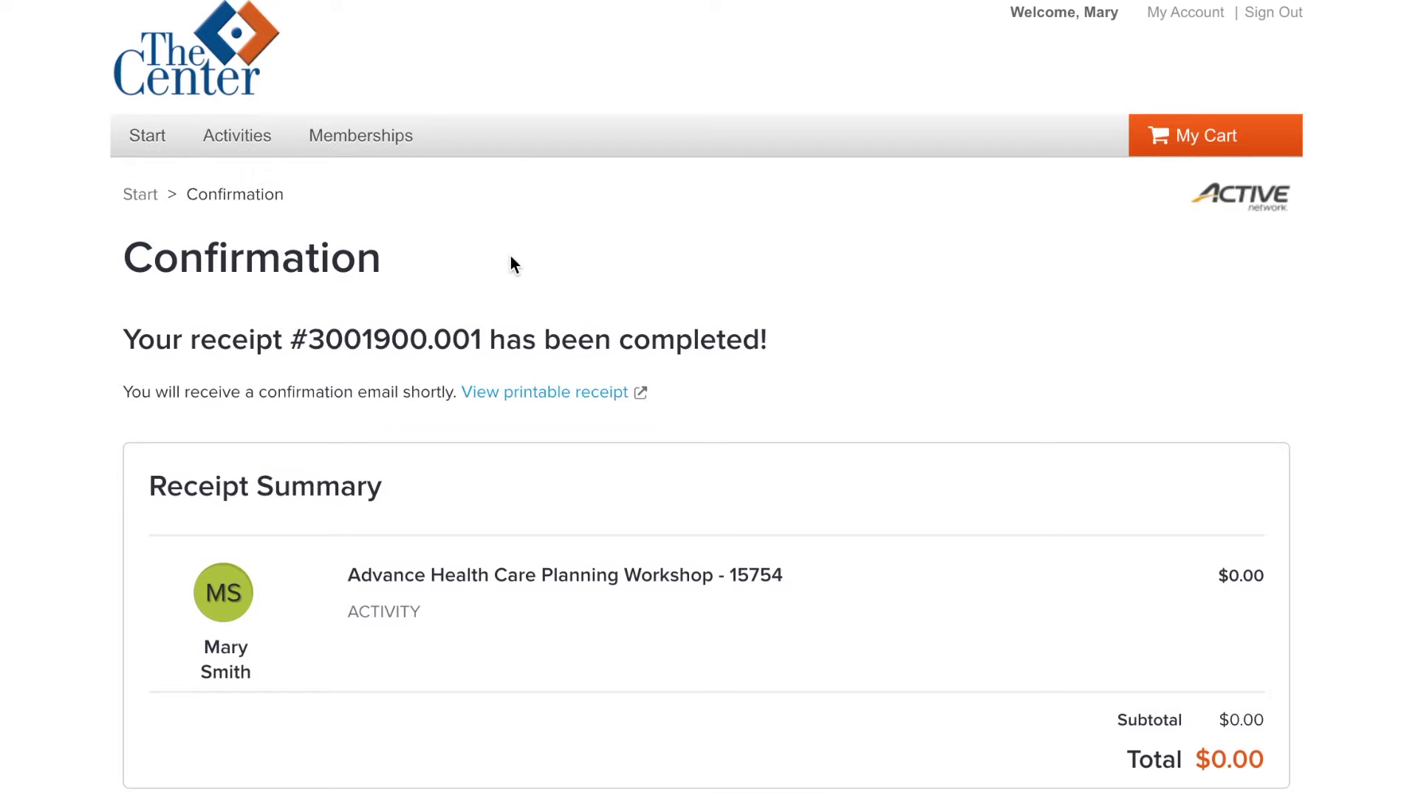
Step: Open Membership Search and scroll through the 9 memberships and their prices
click(355, 144)
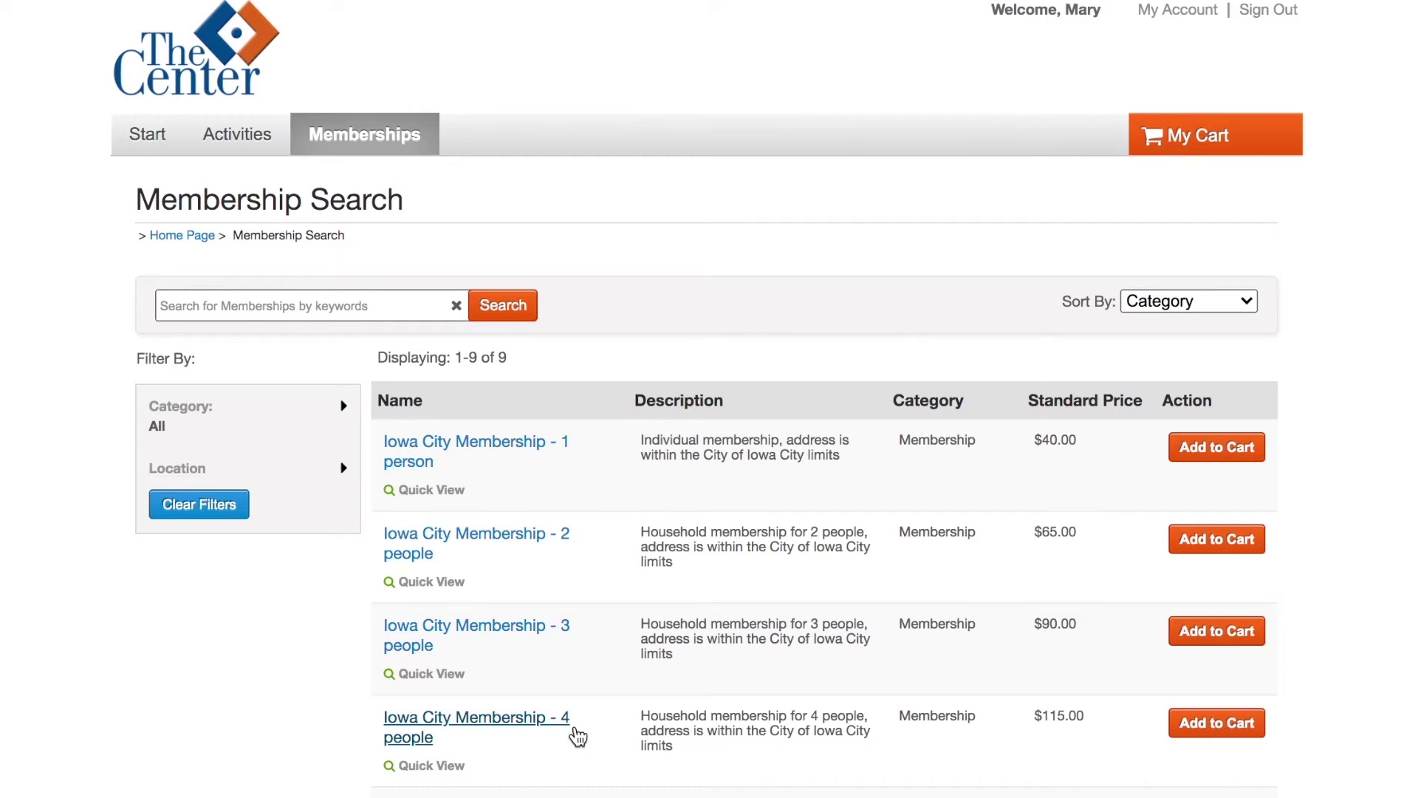
scroll(517, 781, down, 2)
scroll(402, 766, down, 5)
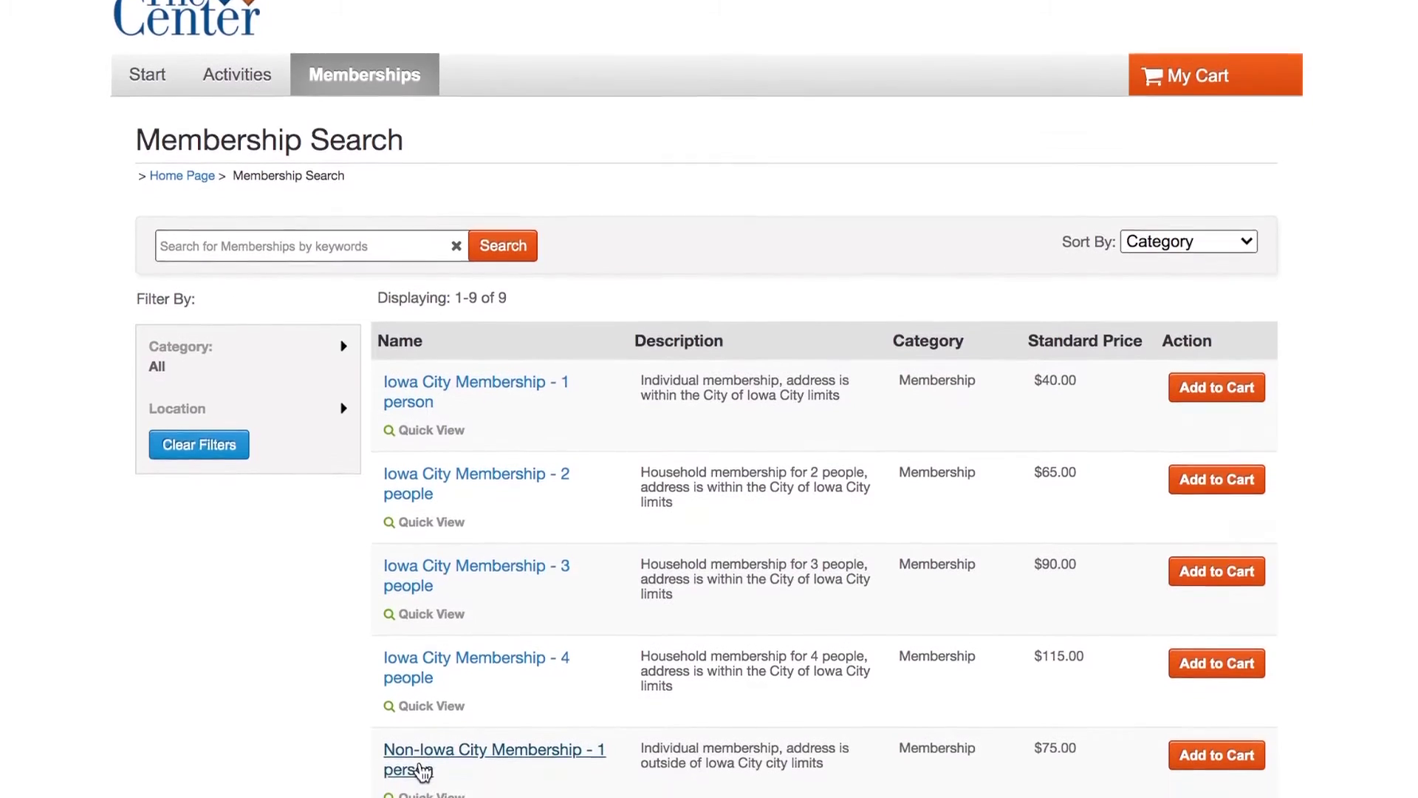
scroll(423, 561, down, 2)
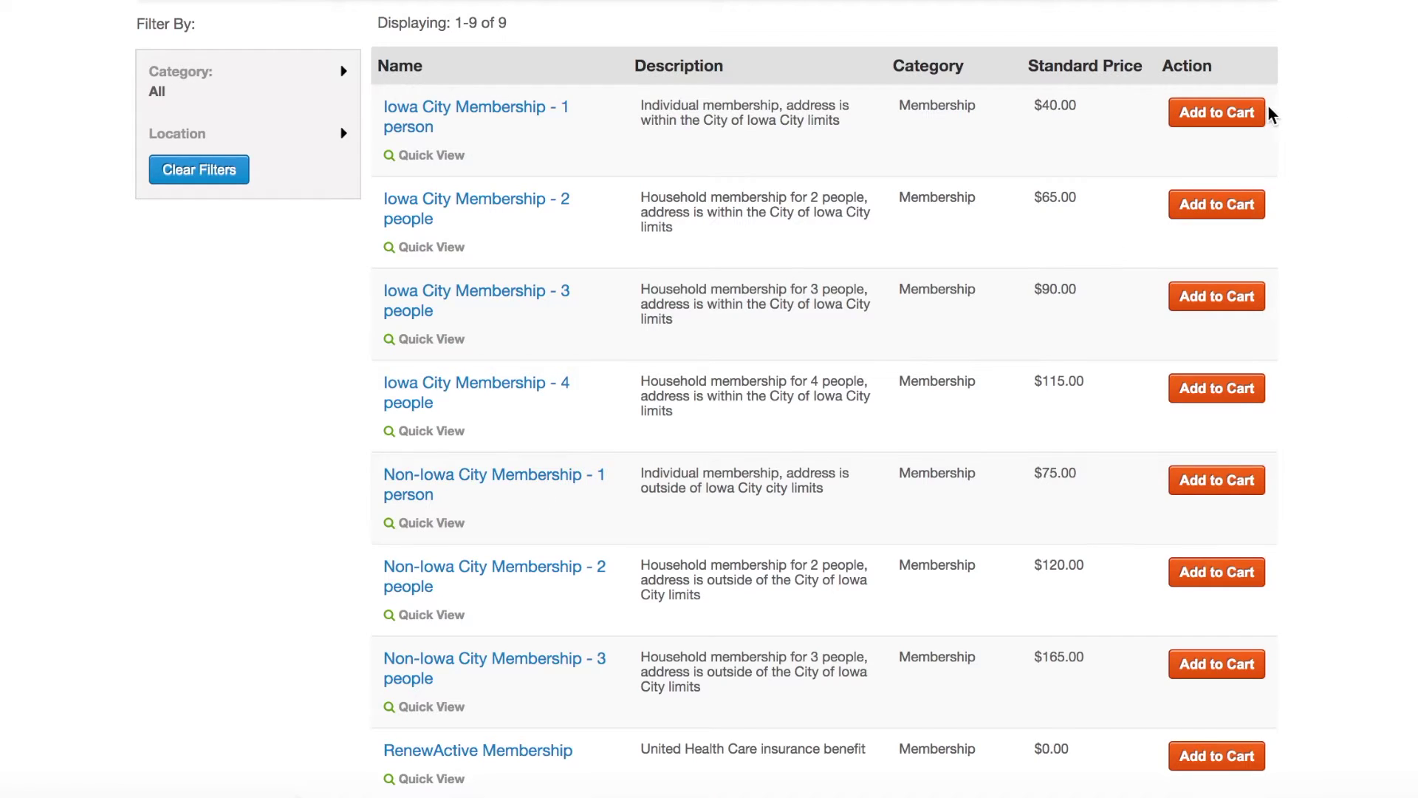
Step: Add the $40.00 Iowa City Membership - 1 person for the account holder and go to checkout
click(1239, 120)
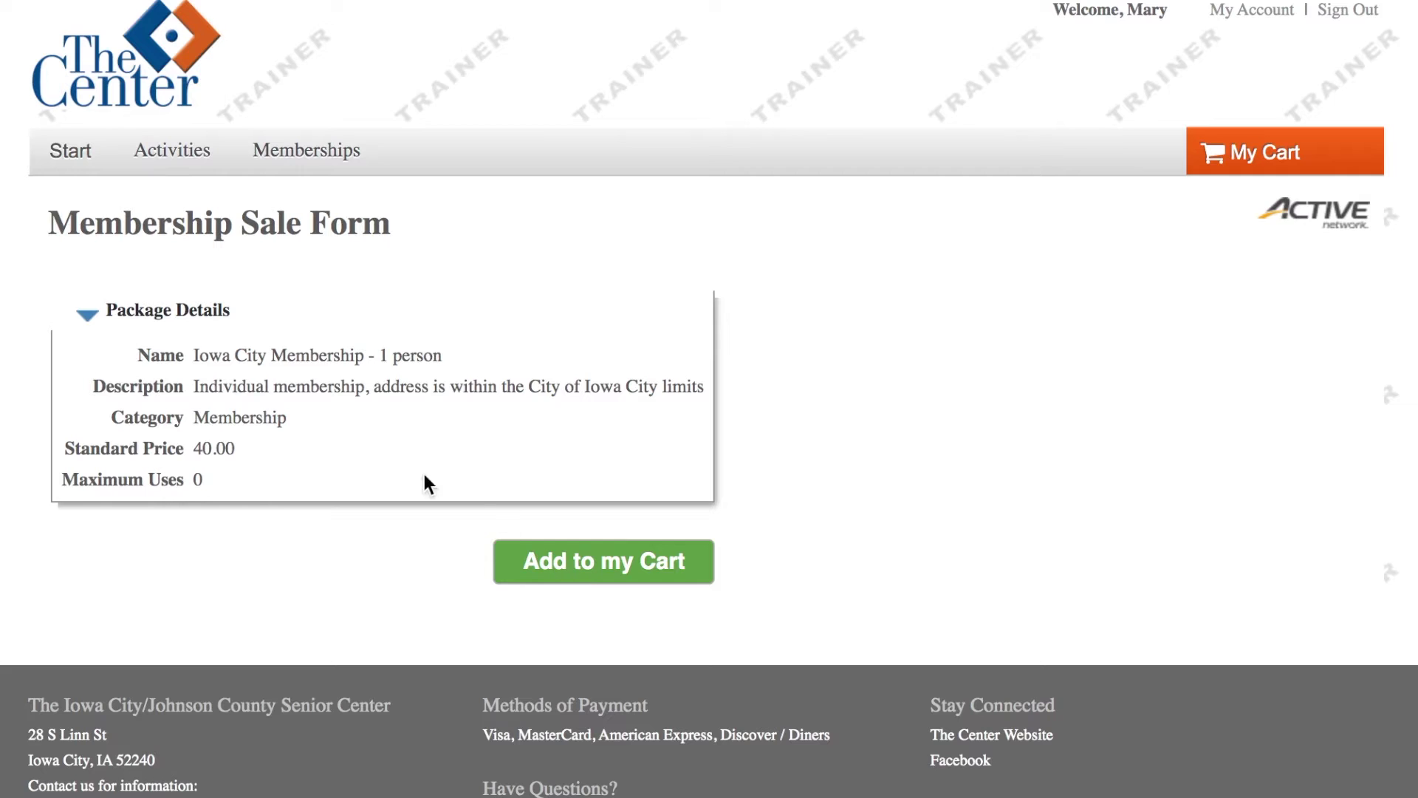
click(570, 574)
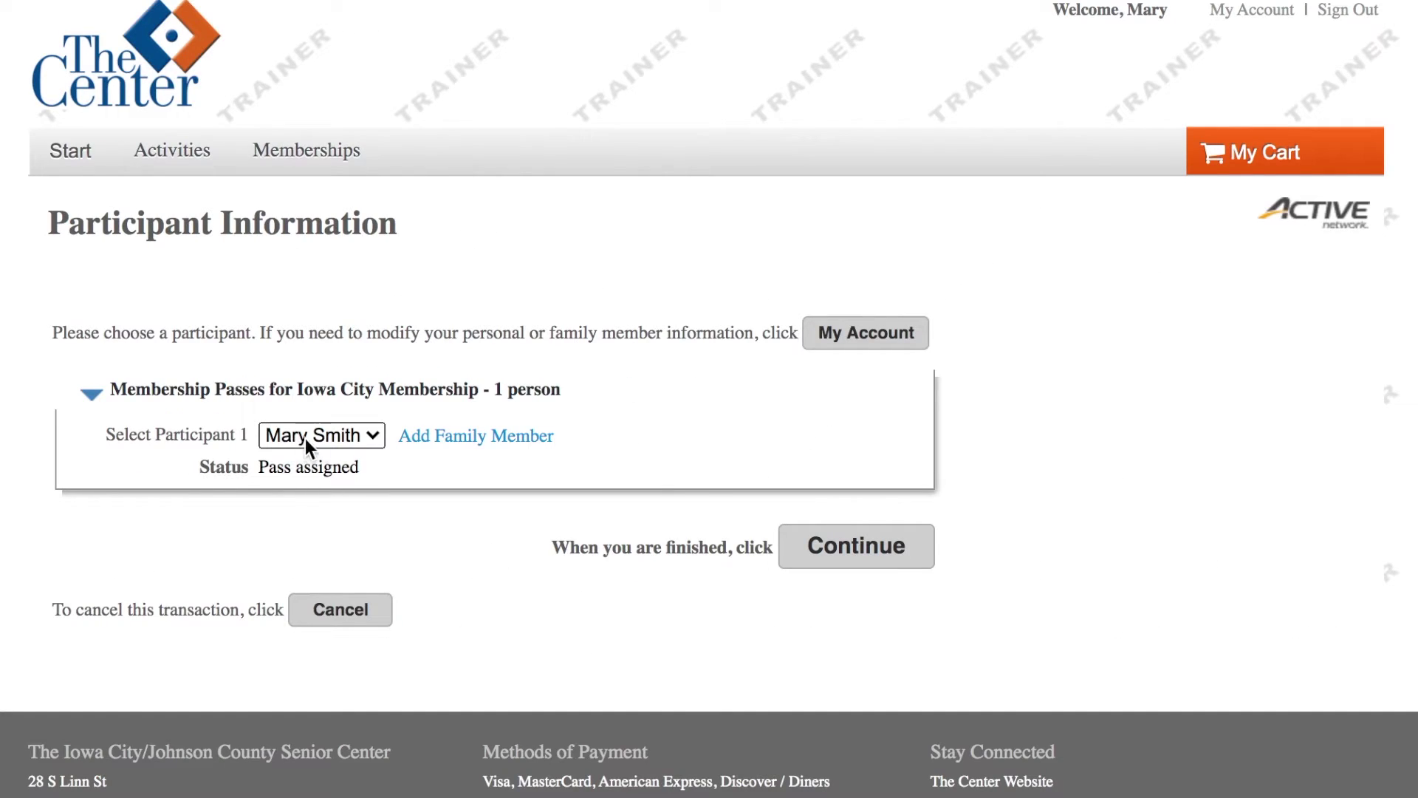
click(839, 573)
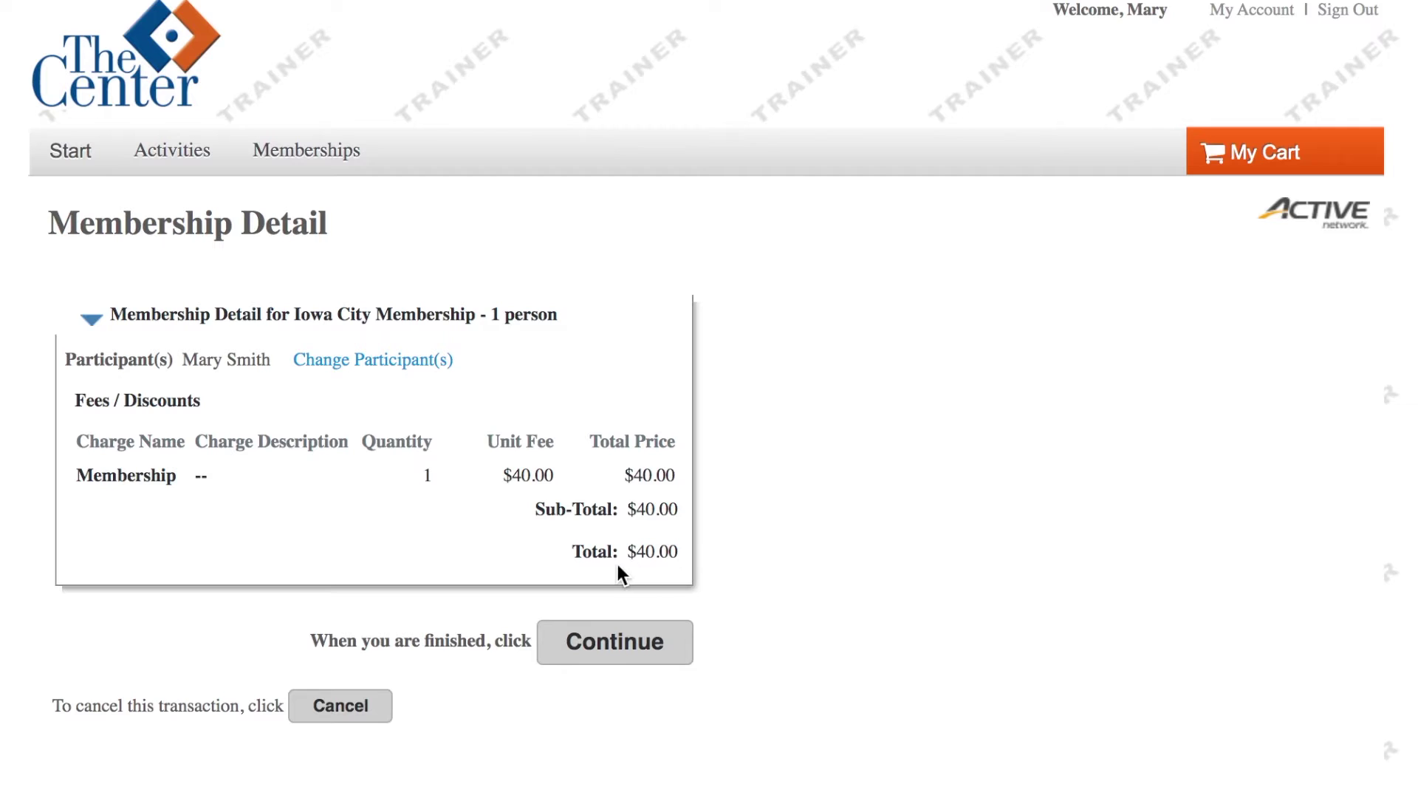
click(617, 642)
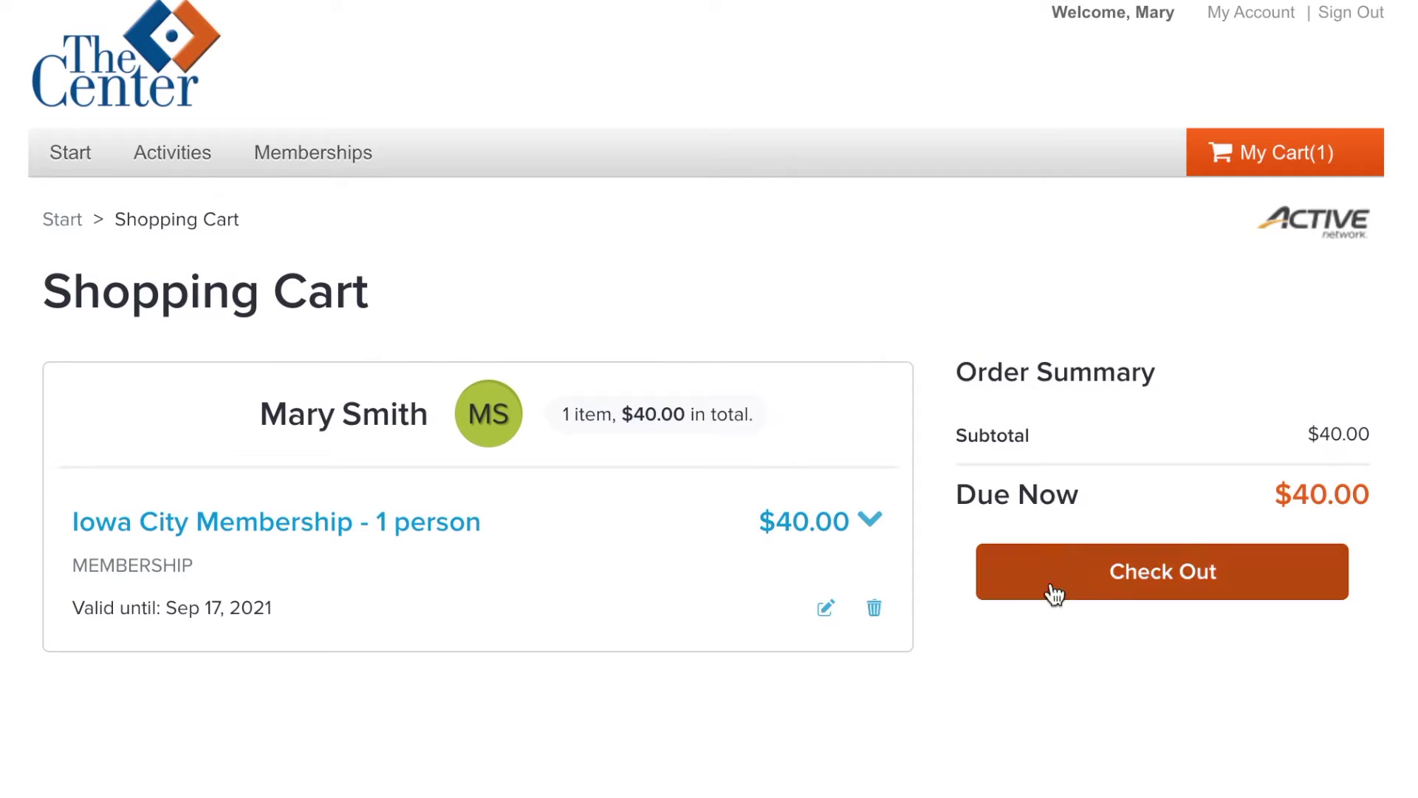
click(1174, 577)
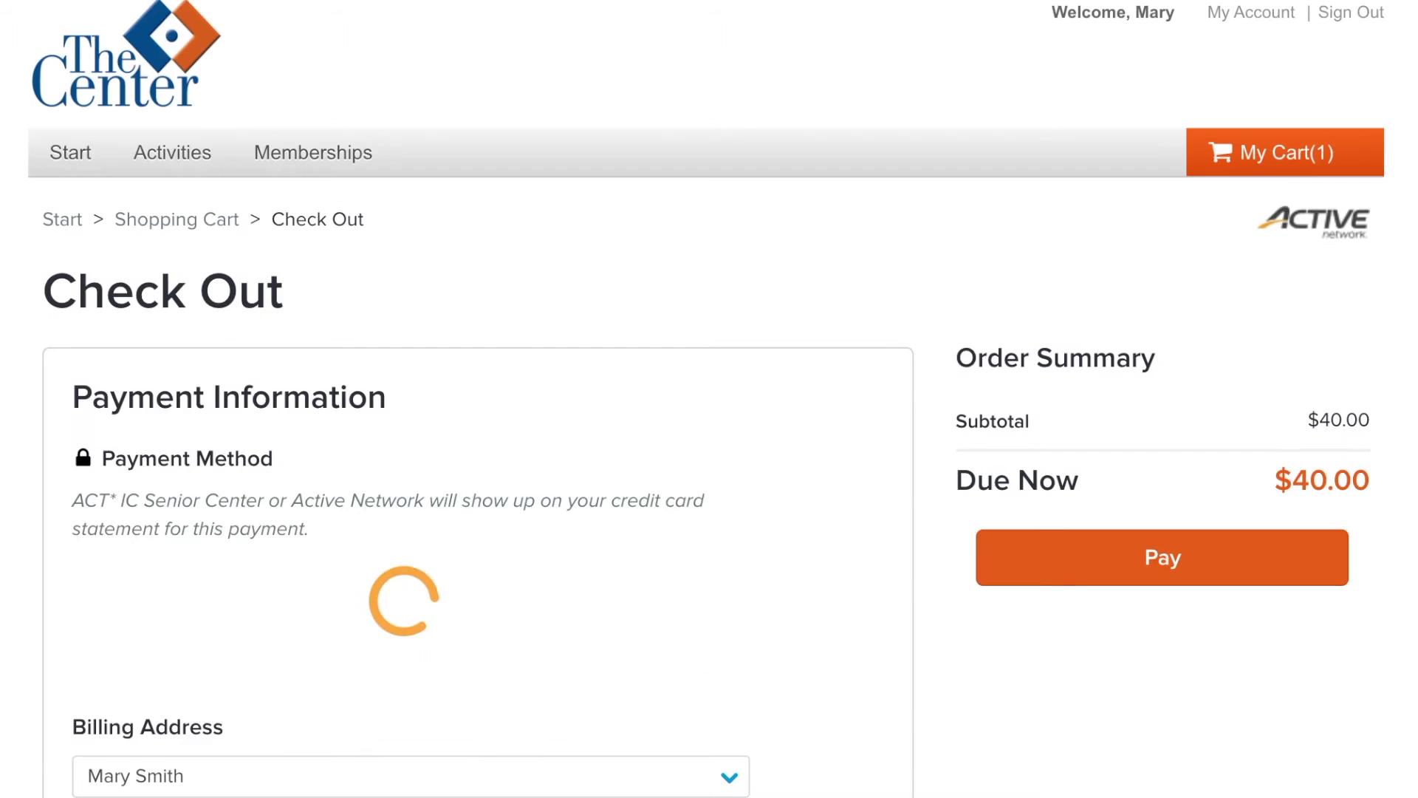
Step: Enter the cardholder's name and paste the card number on the Check Out page
scroll(478, 769, down, 2)
click(478, 738)
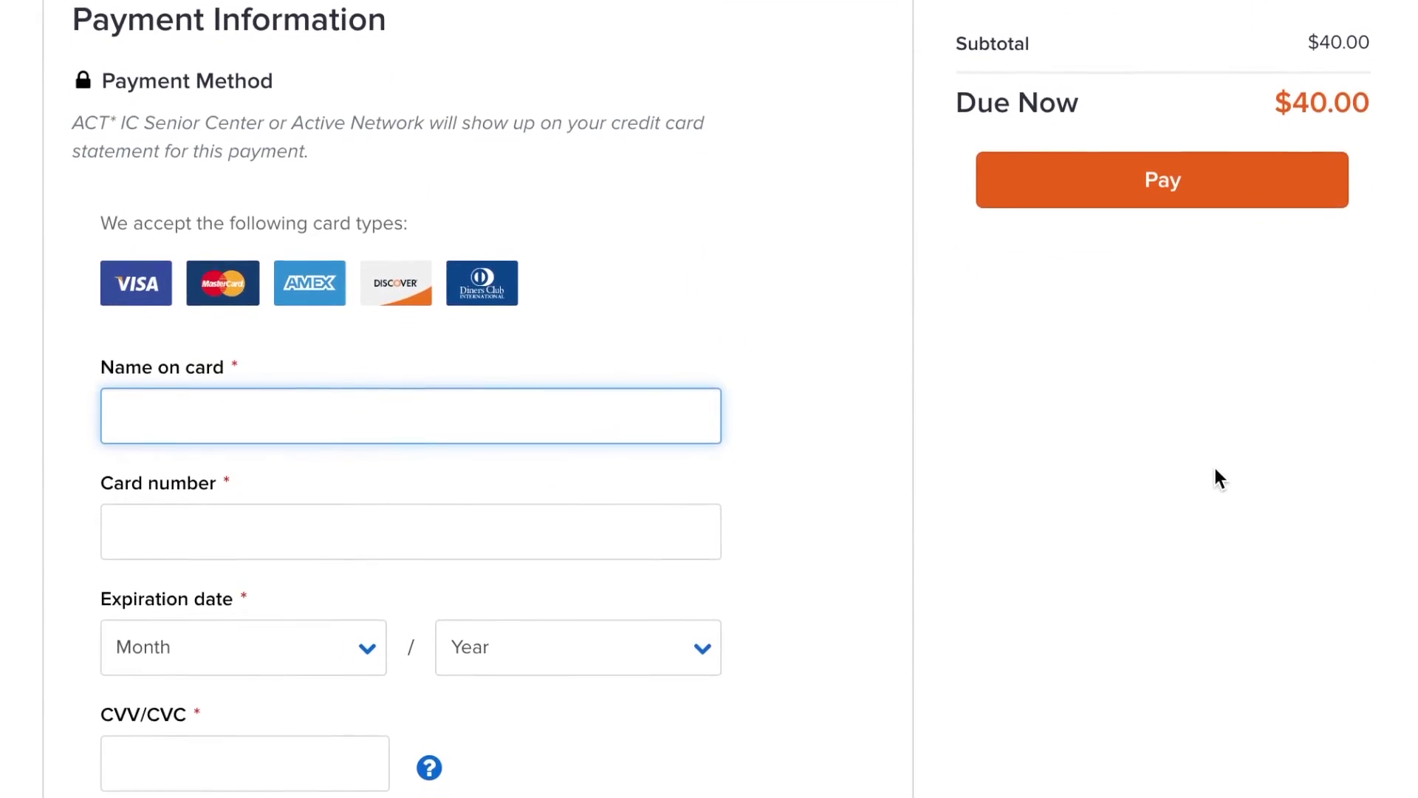
text(MARY)
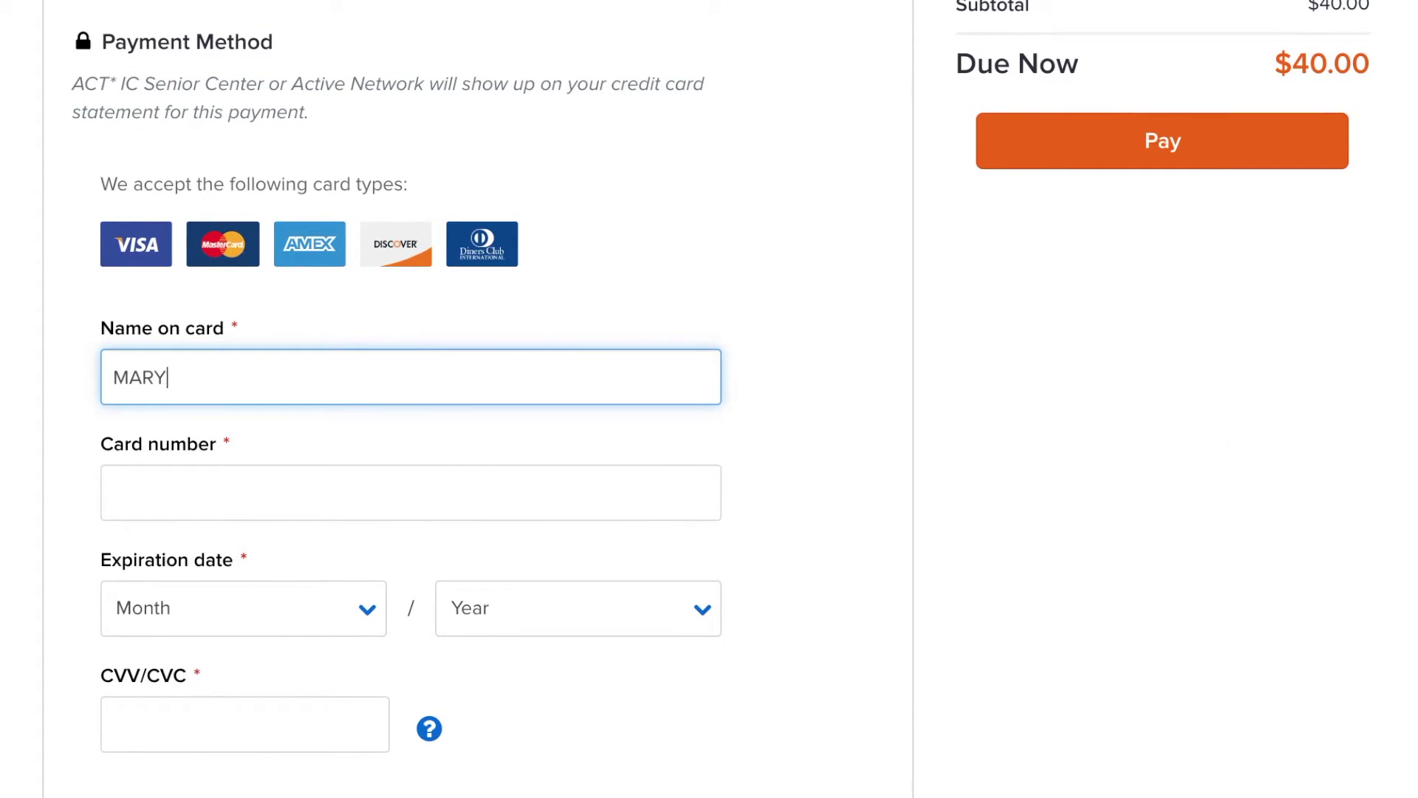
text( SMITH)
key(Tab)
key(ctrl+v)
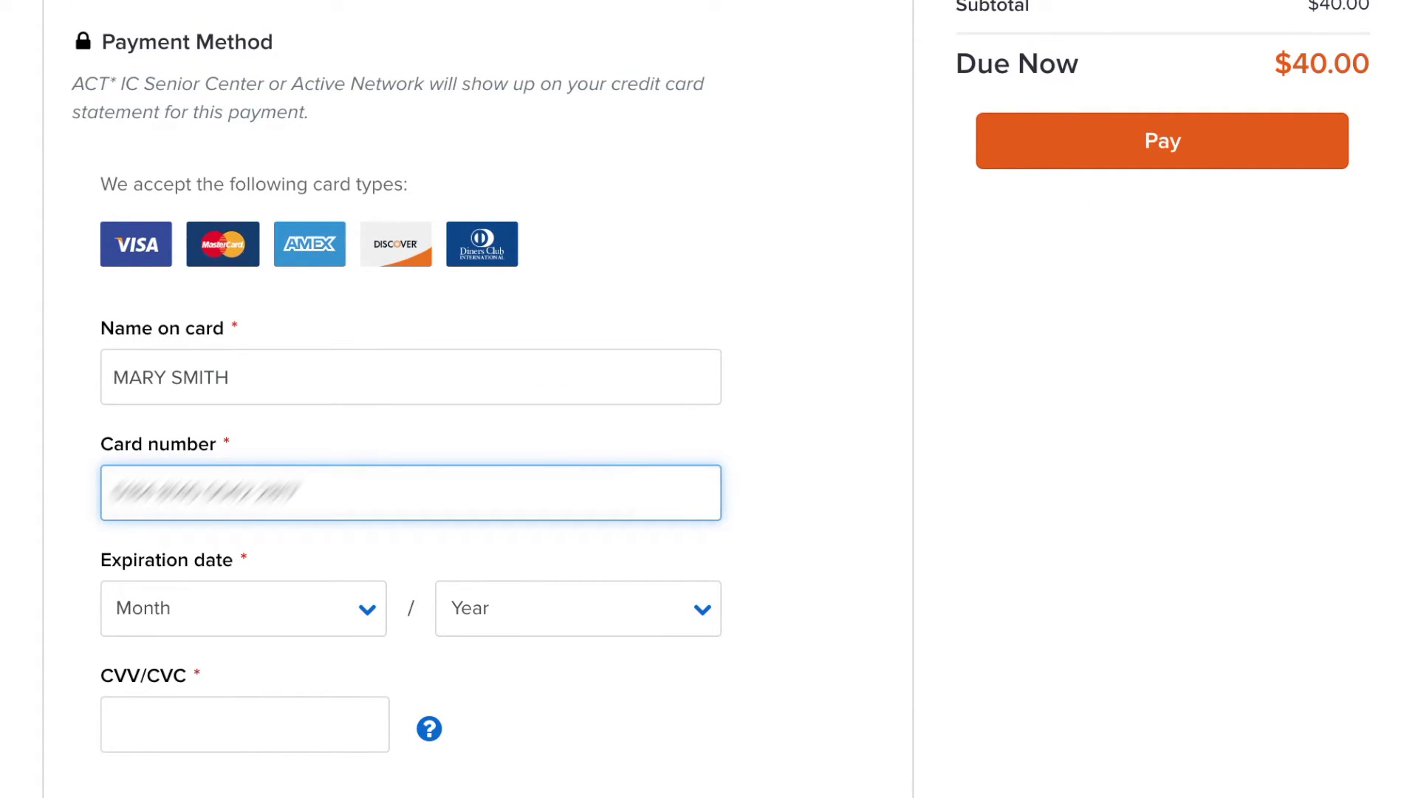
Step: Set the card's expiration month and year, enter the security code, and pay the $40.00
key(Tab)
click(469, 608)
click(475, 687)
click(274, 722)
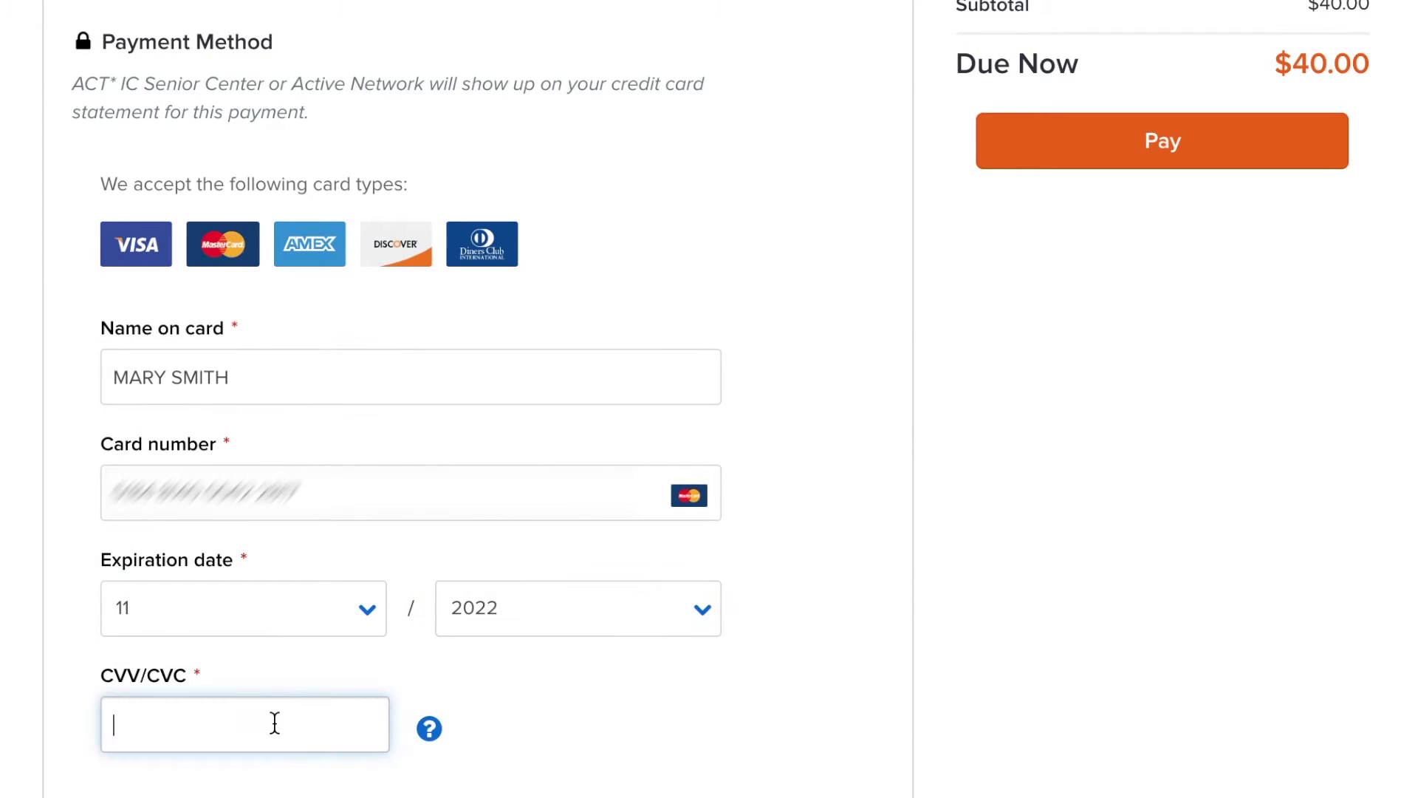
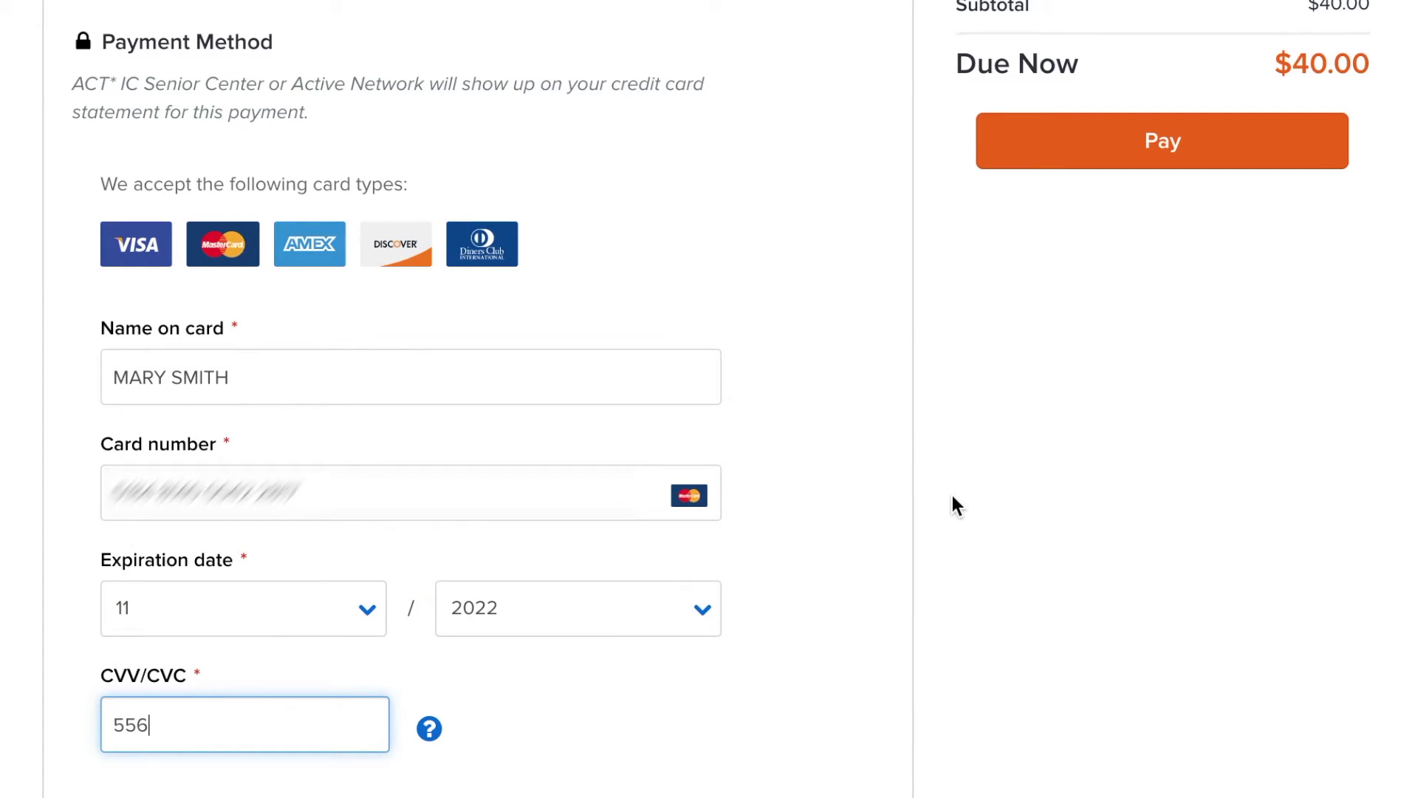
click(1181, 137)
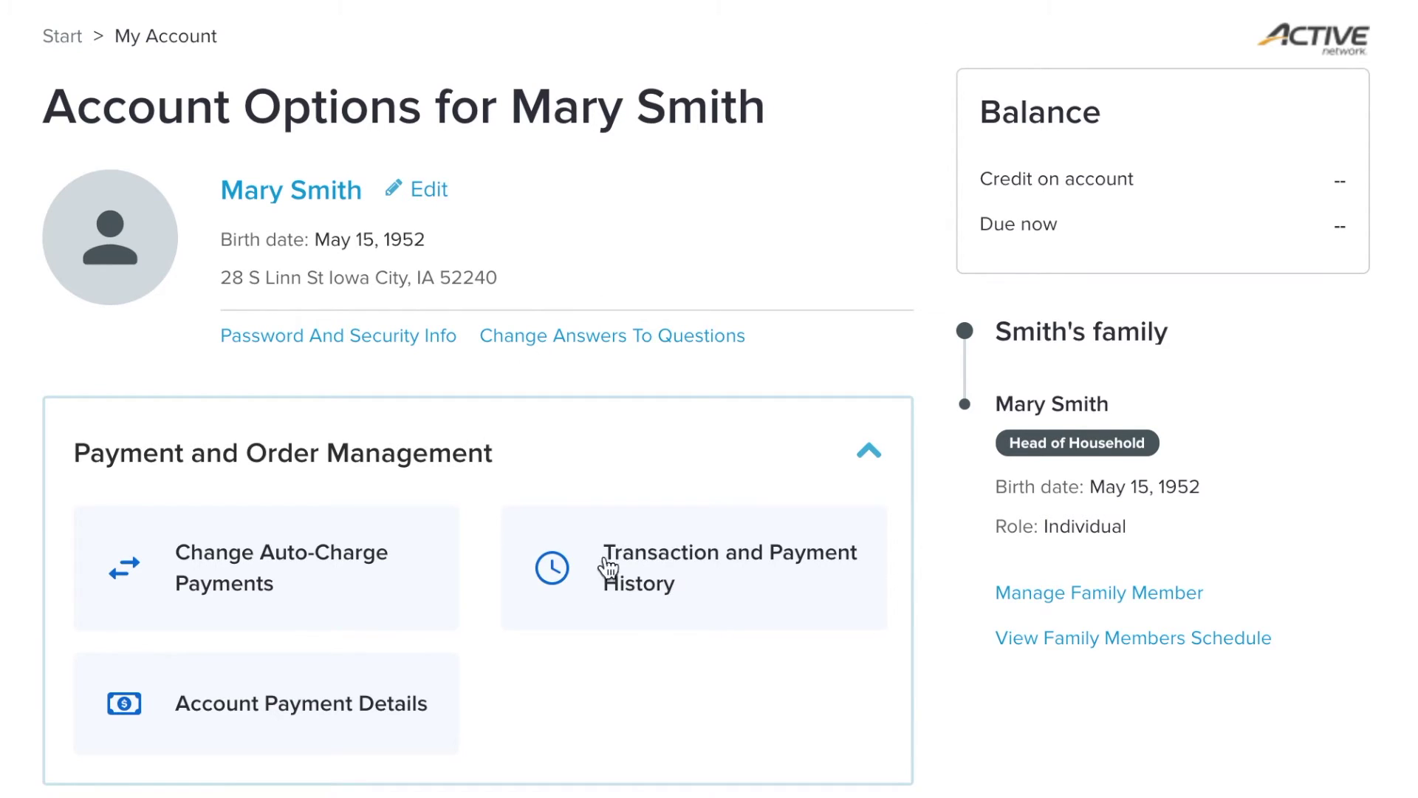
click(667, 574)
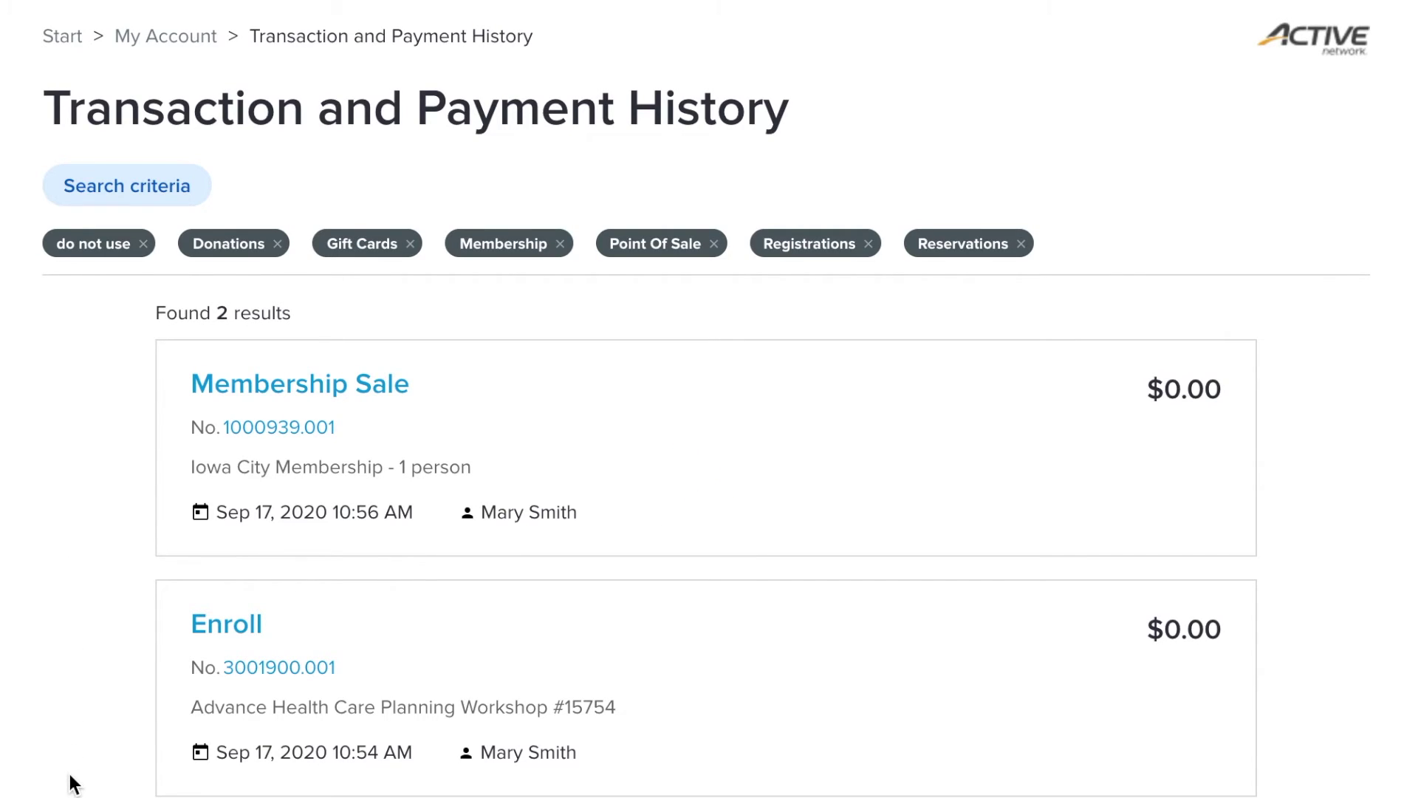
click(193, 37)
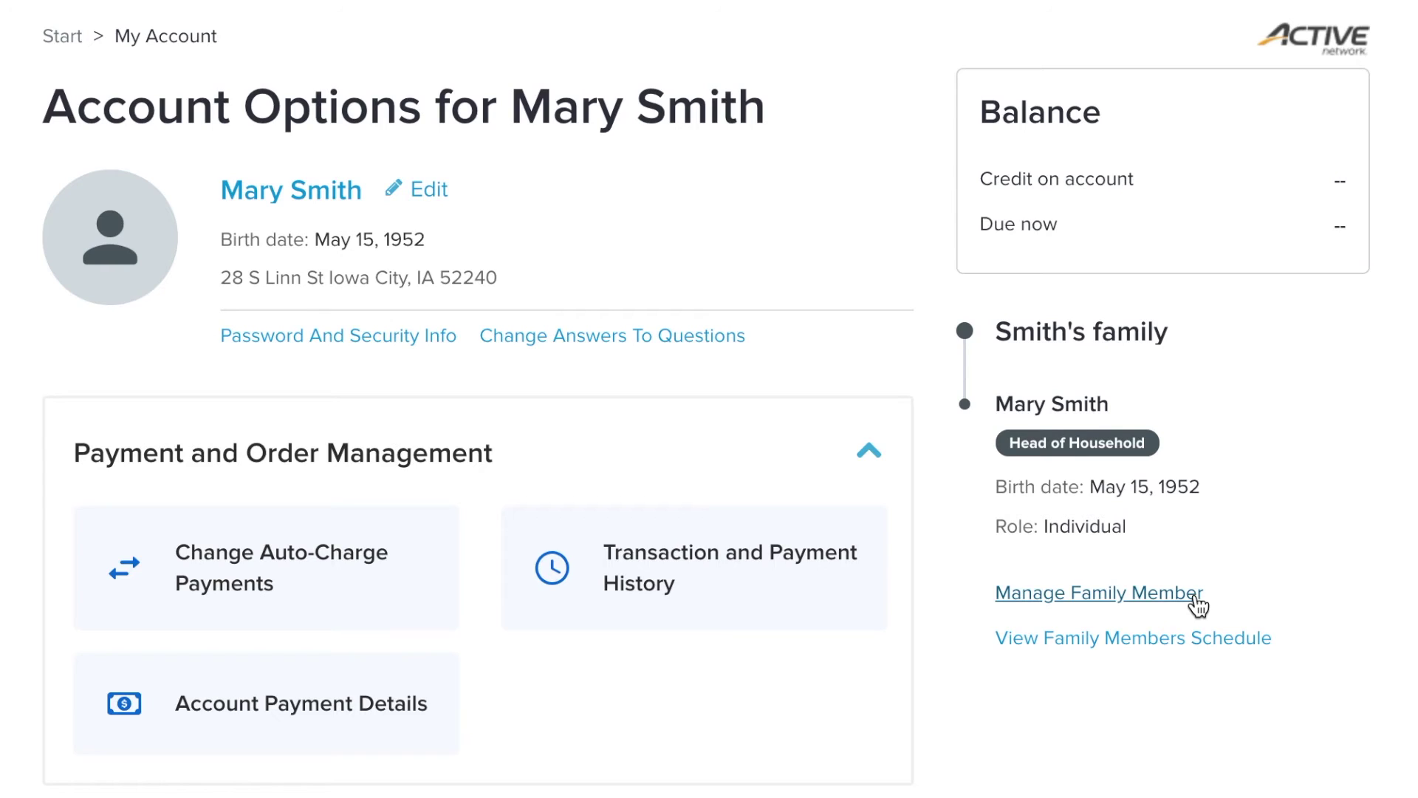
Step: View the family members' schedule from Sep 1 to Sep 30, 2020 with Activities included
click(1124, 650)
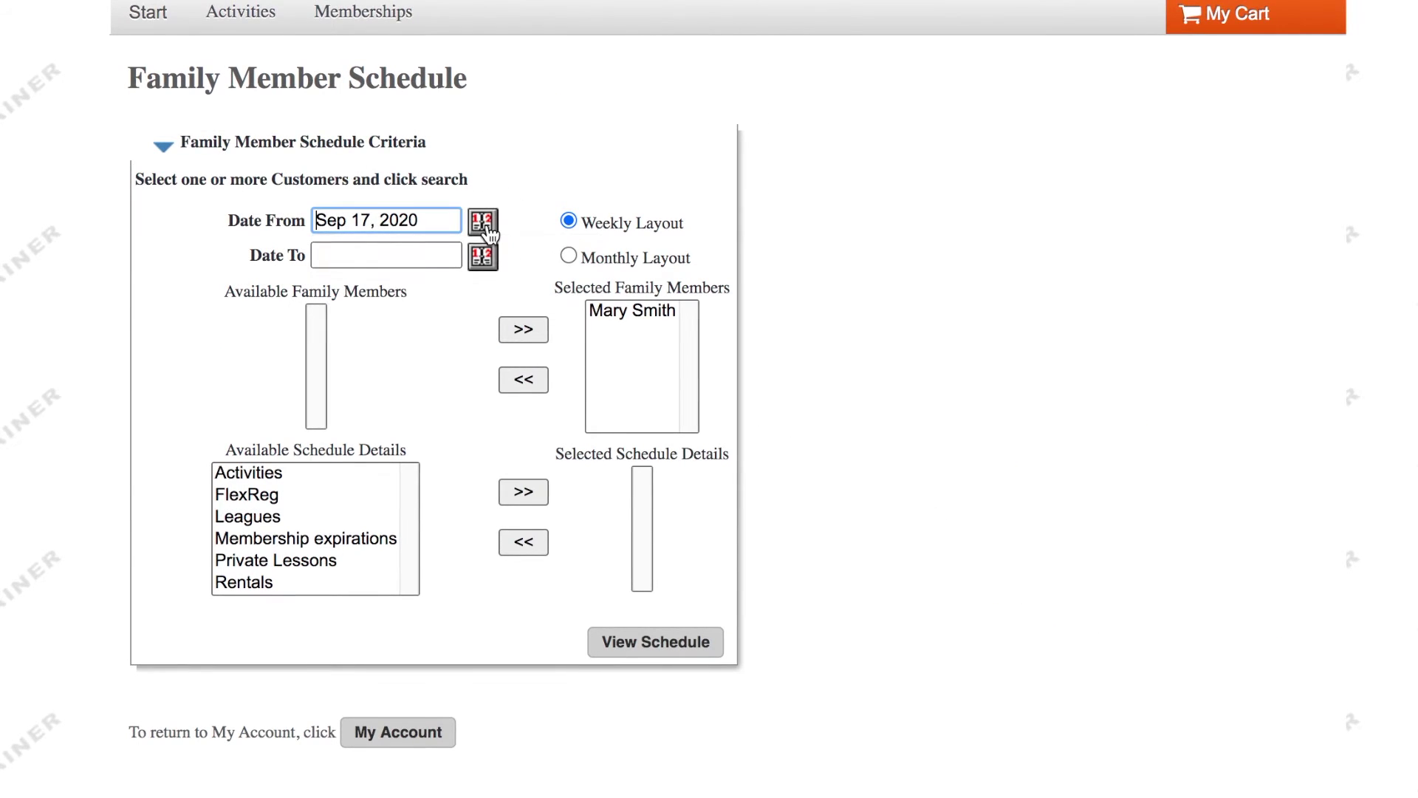
click(489, 230)
click(415, 335)
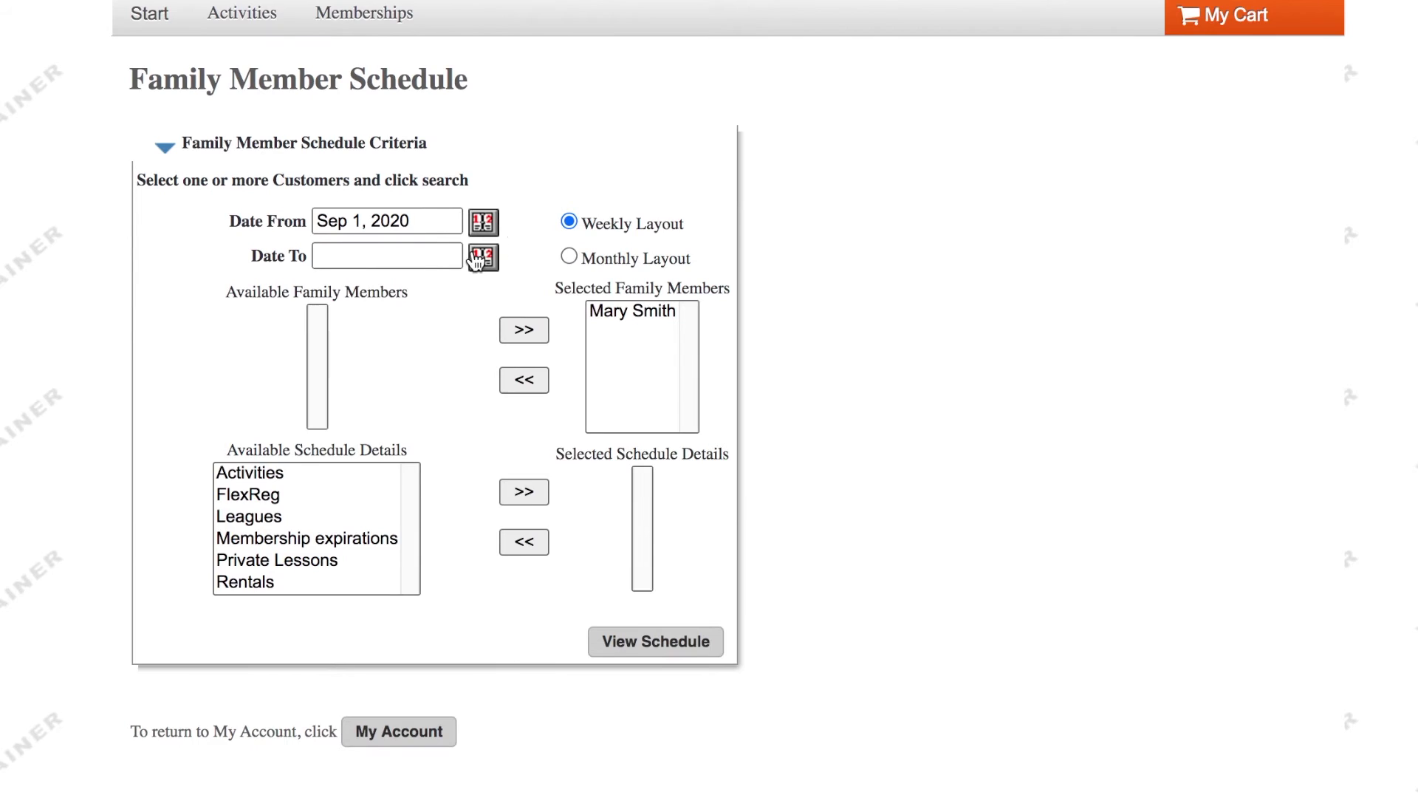
click(476, 260)
click(465, 514)
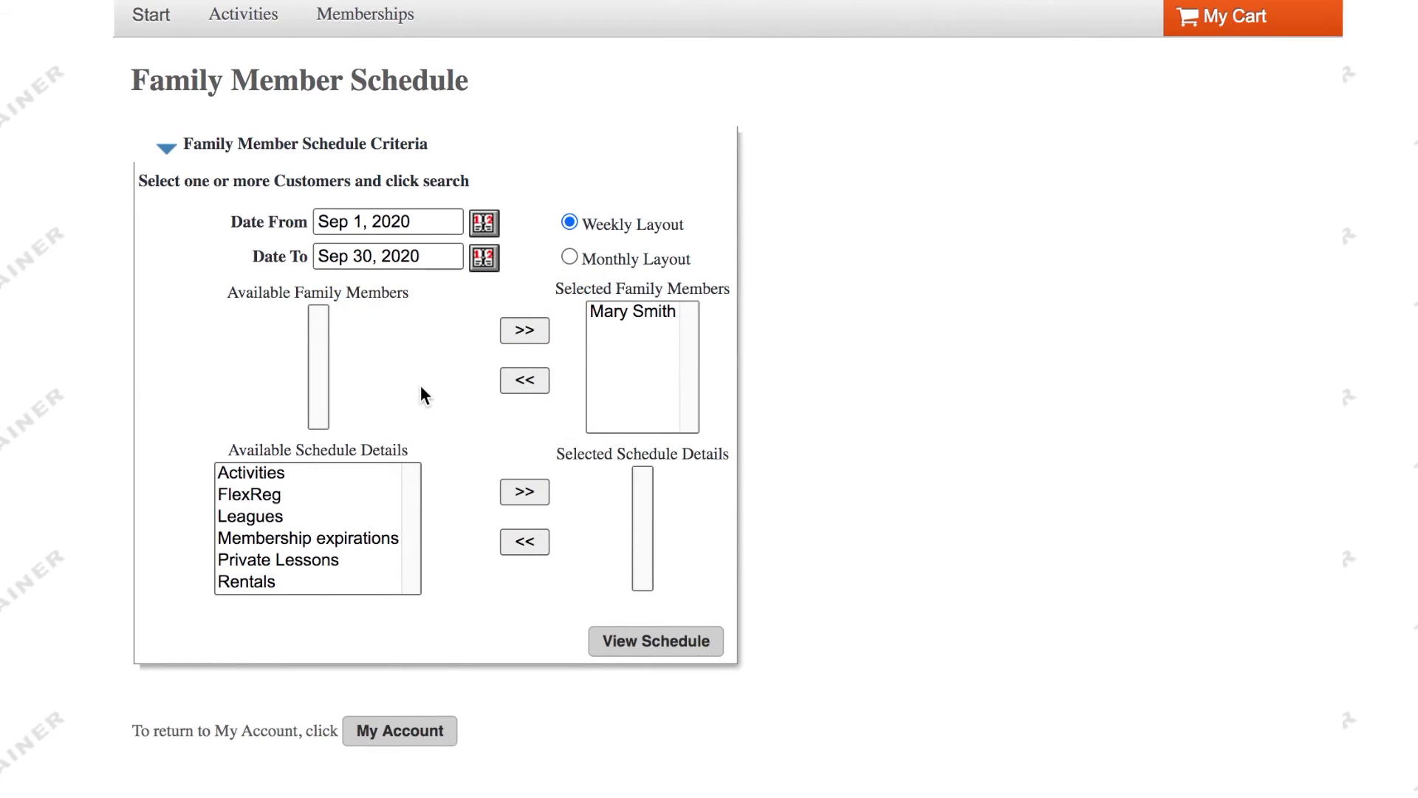
click(281, 473)
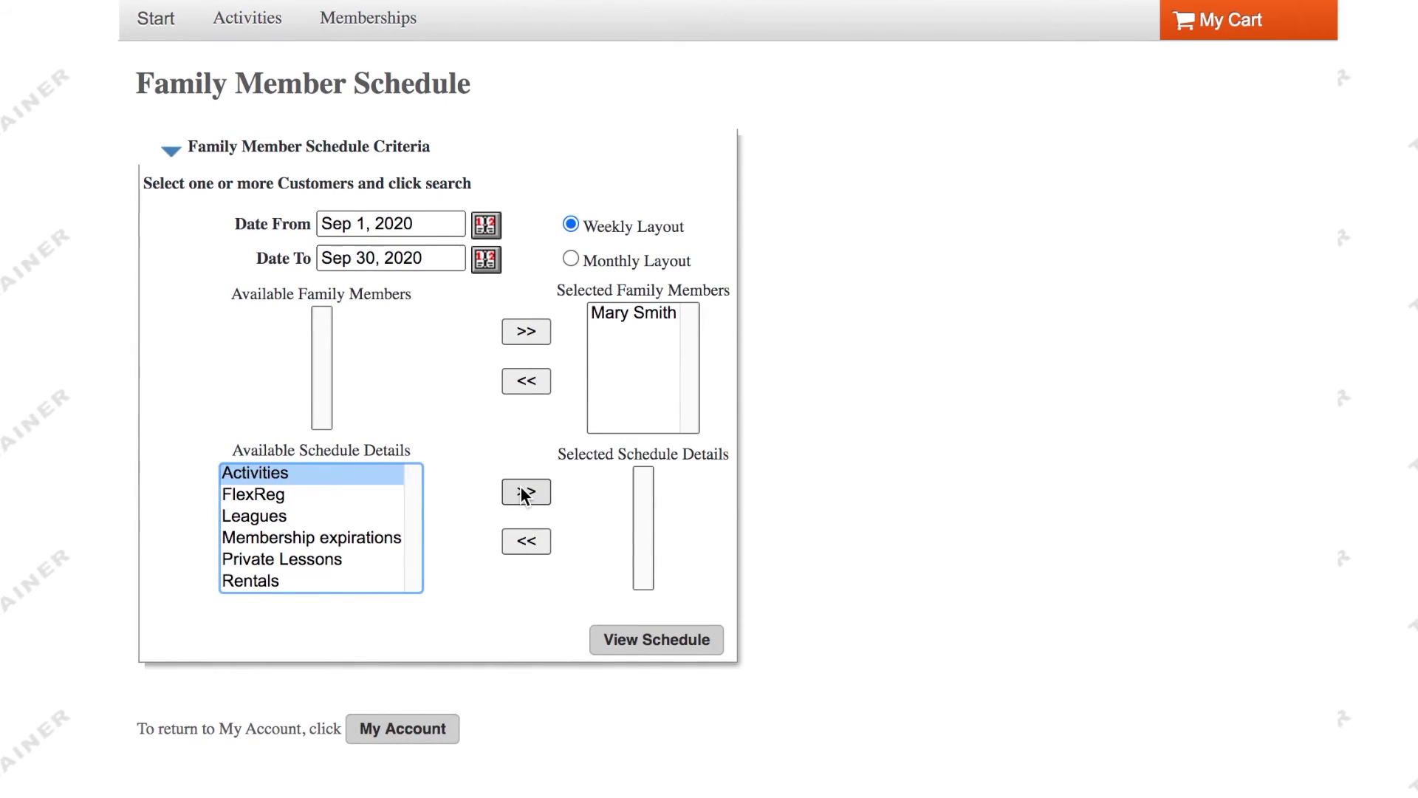
click(522, 493)
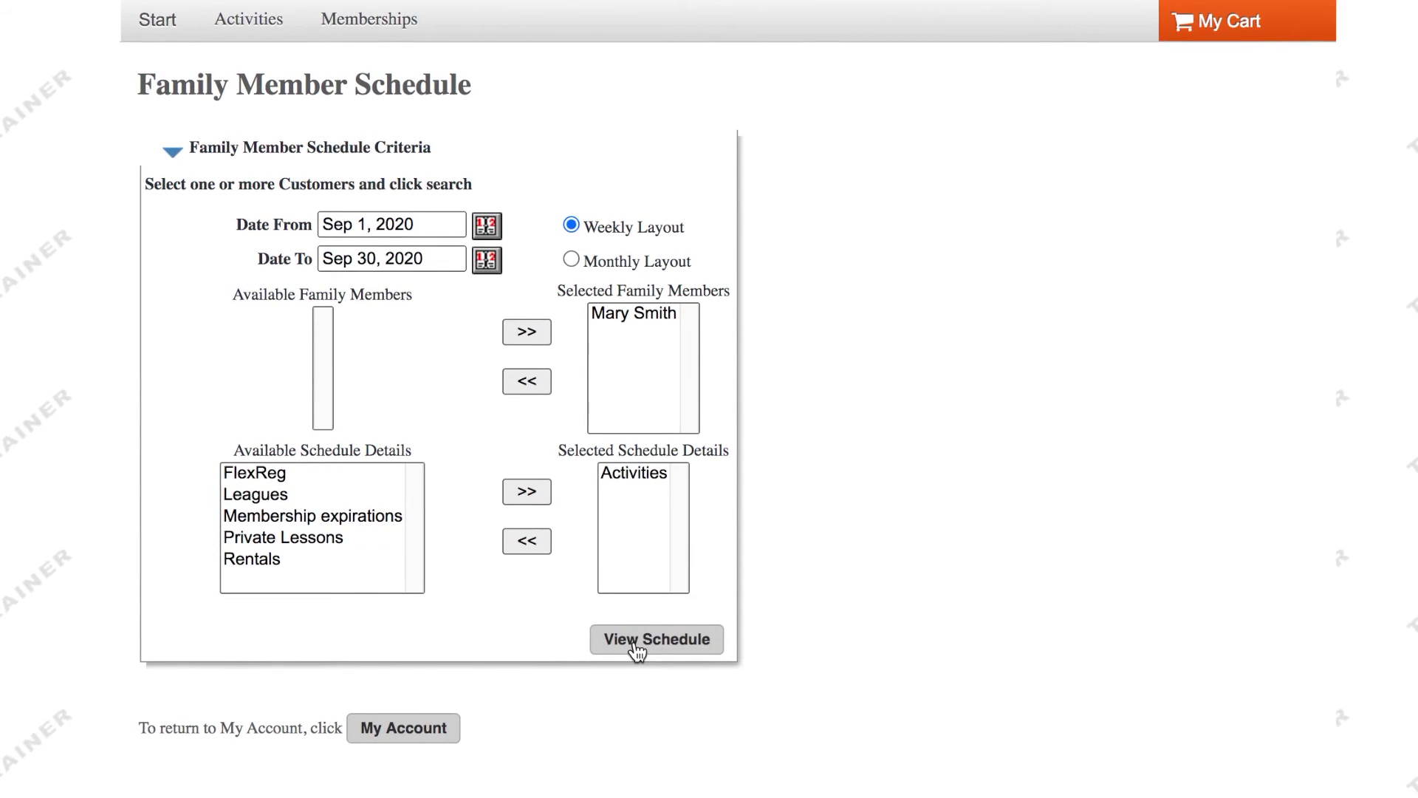
click(636, 639)
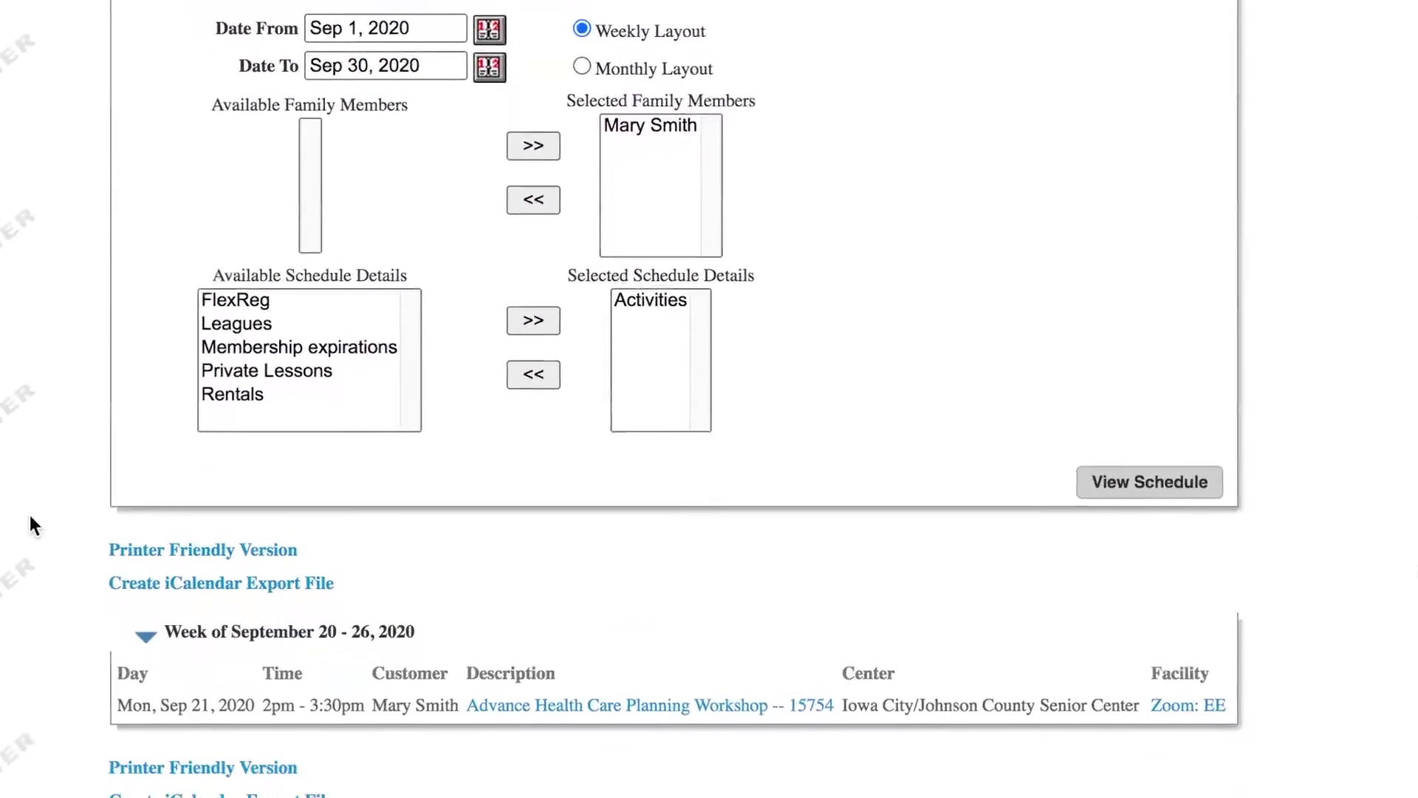